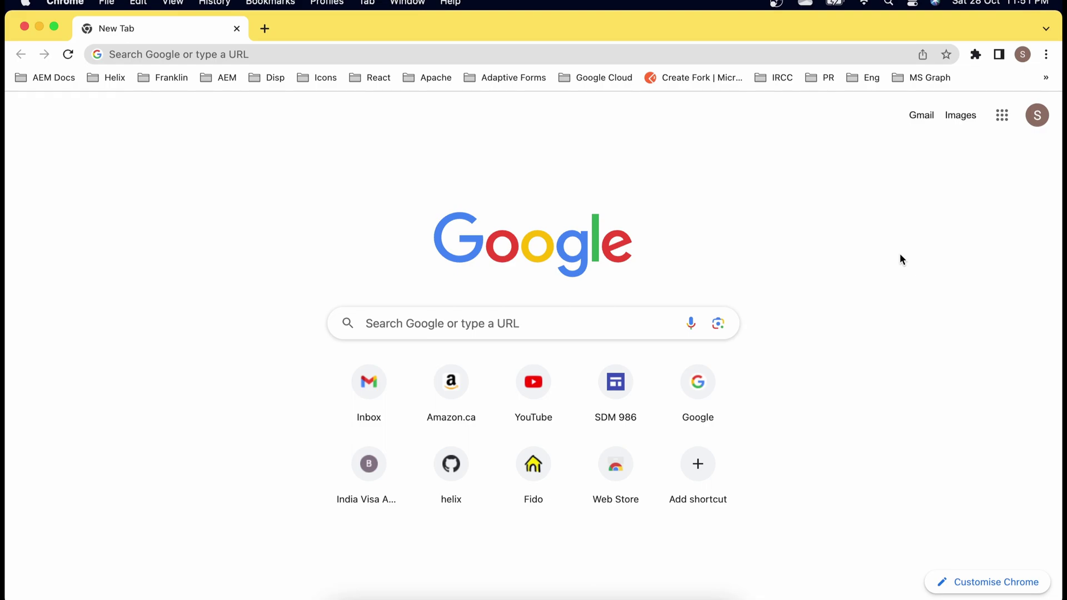
Open the browser's extension management page and go from there to the Chrome Web Store
click(1047, 56)
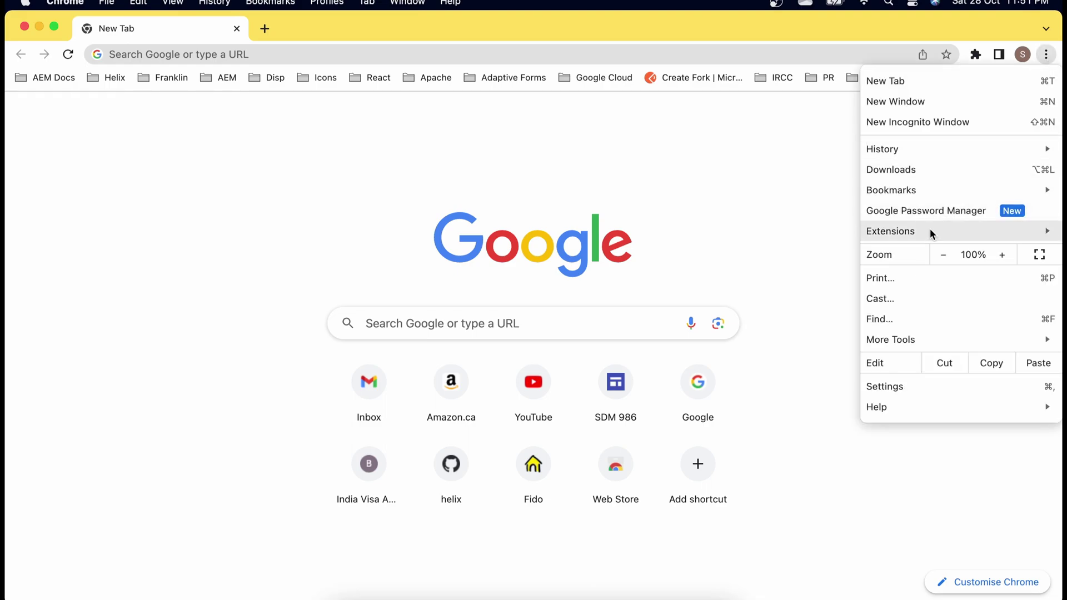
mouse_move(929, 229)
click(804, 233)
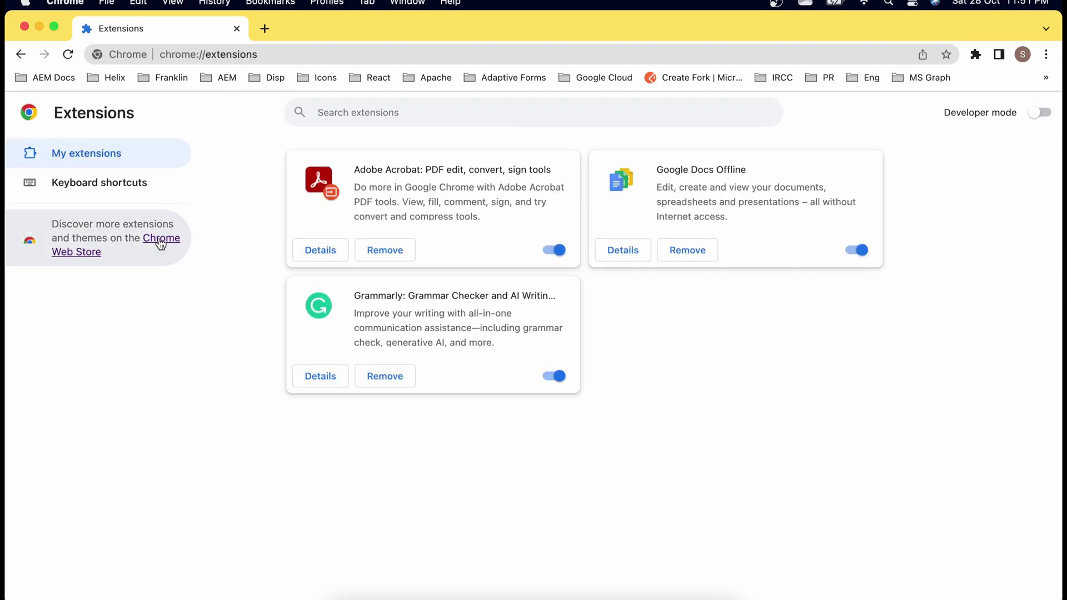
click(160, 240)
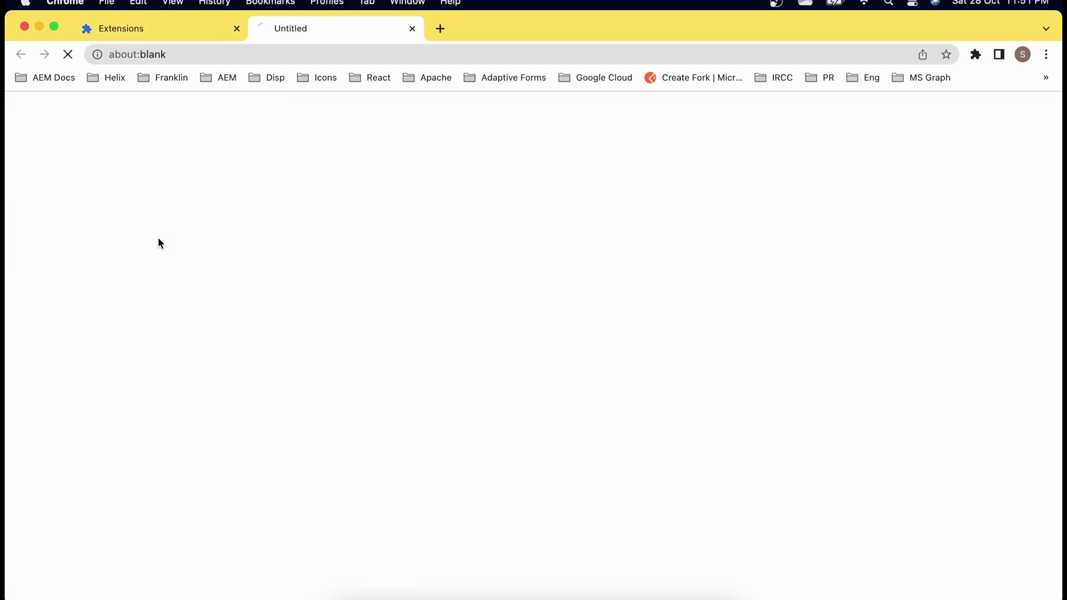
Search the Chrome Web Store for "sidekick" and open the AEM Sidekick extension's page
text(s)
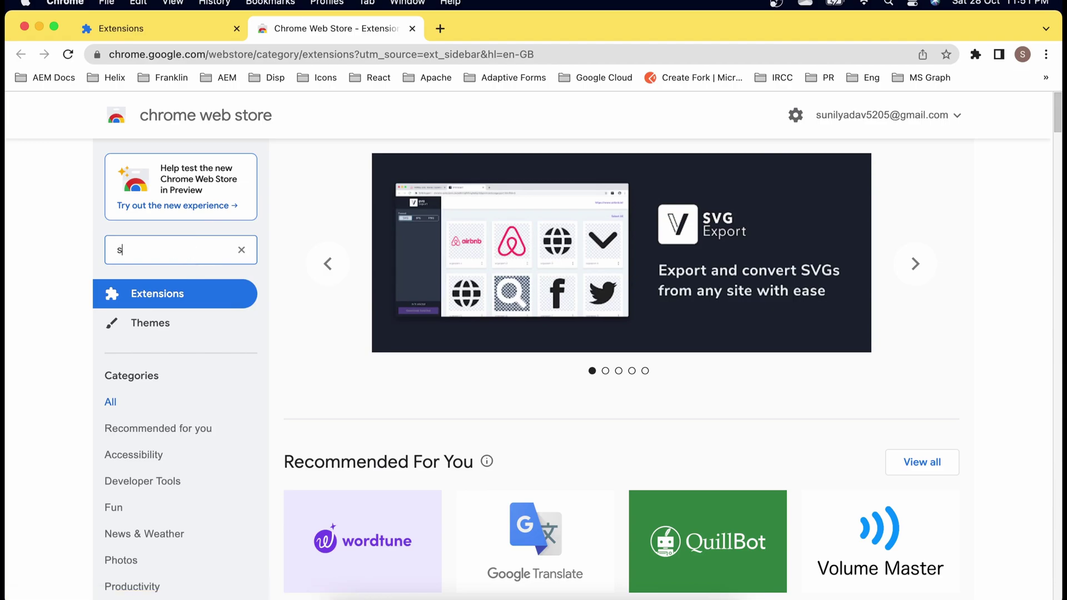
text(idekick)
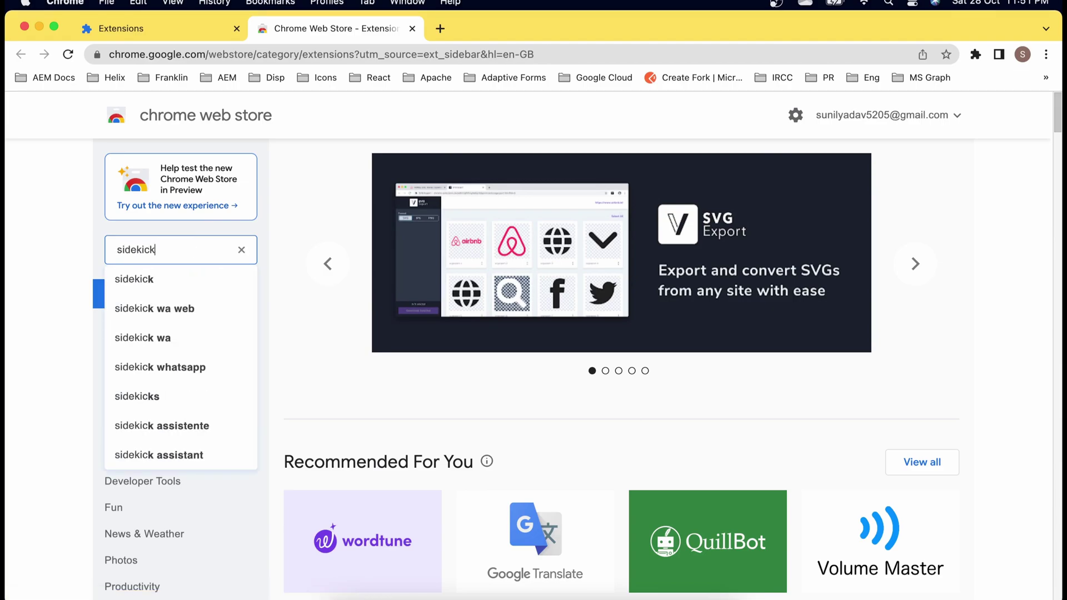
key(Return)
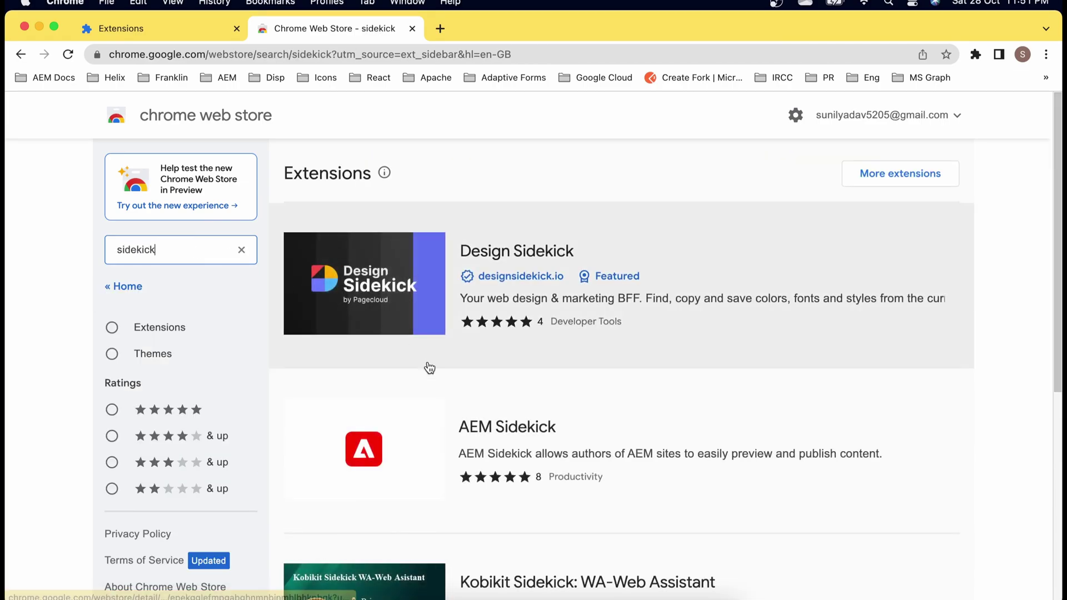
scroll(429, 364, down, 3)
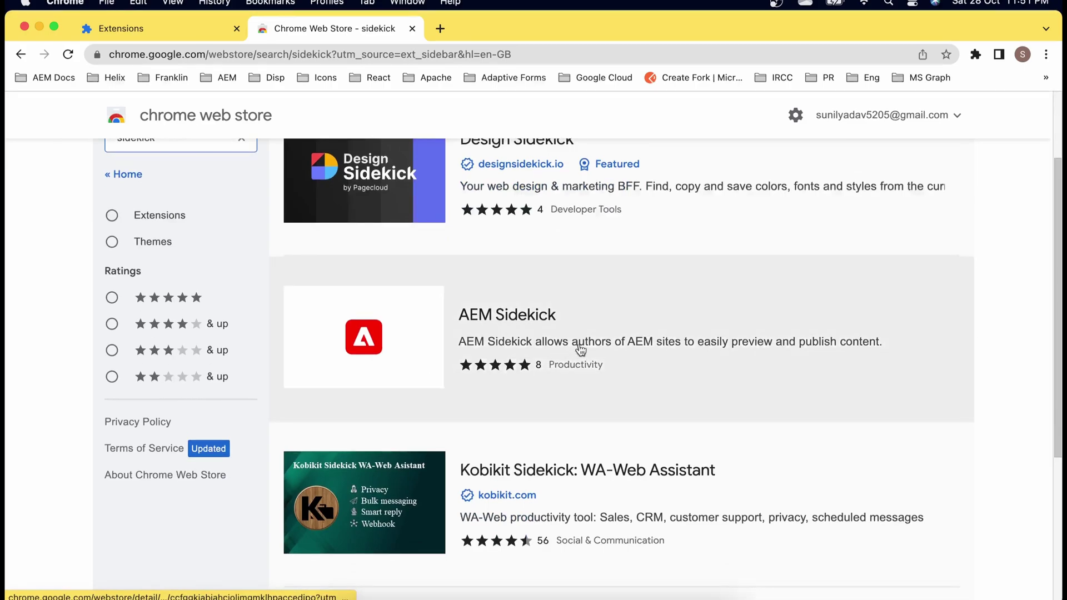
click(507, 317)
scroll(830, 366, down, 1)
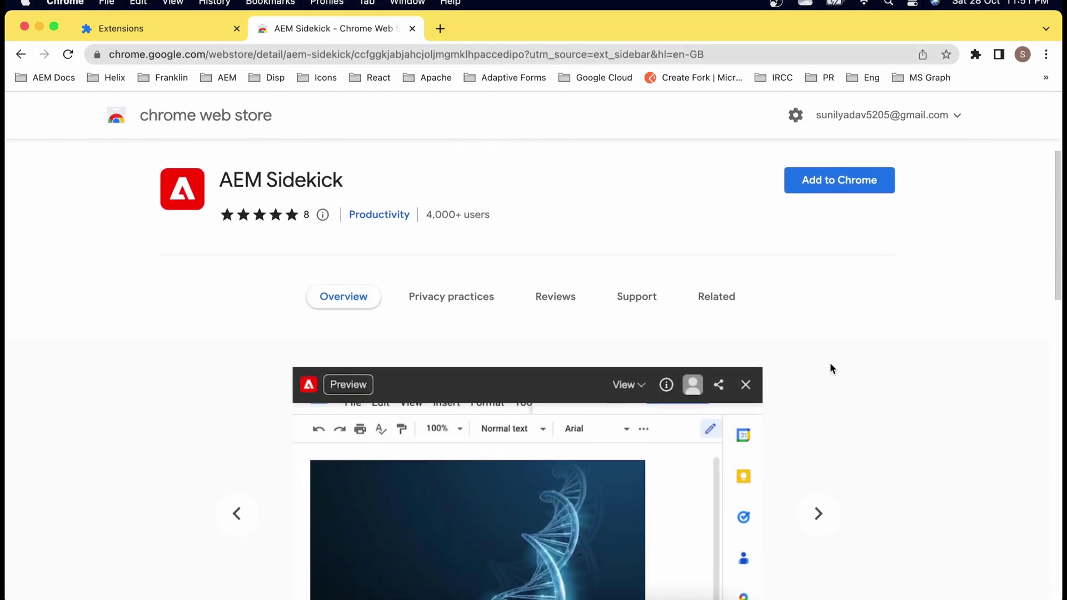
Install the AEM Sidekick extension in Chrome and open the list of installed extensions
click(838, 181)
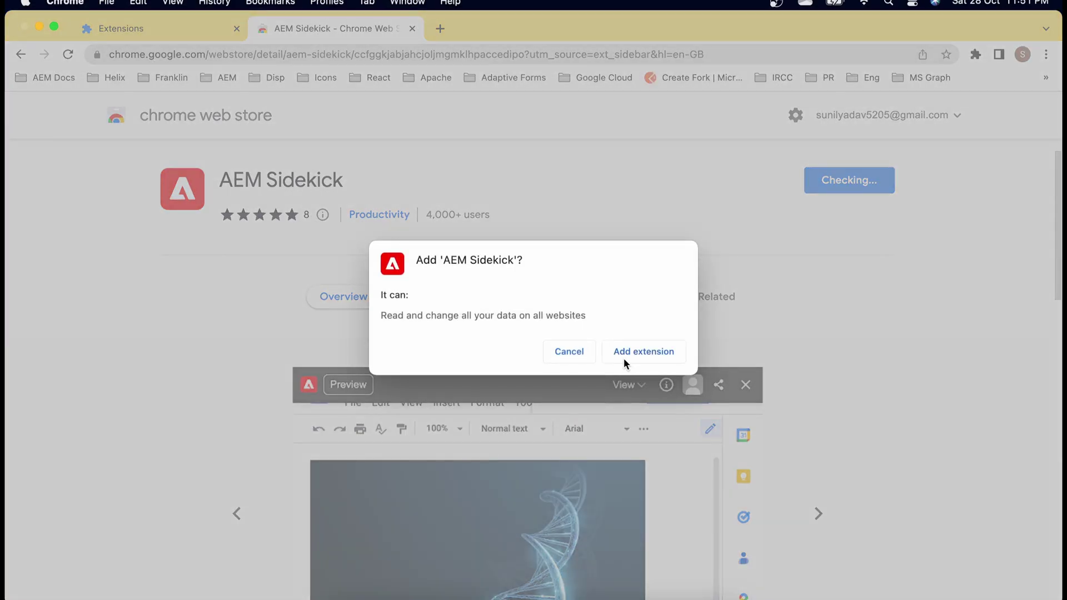
click(623, 352)
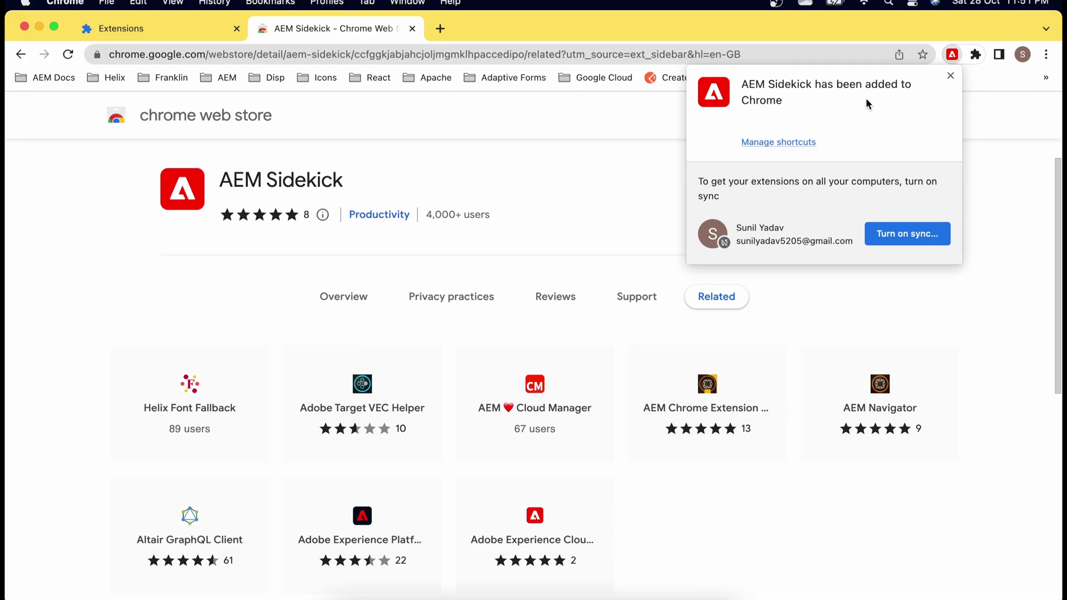
click(951, 75)
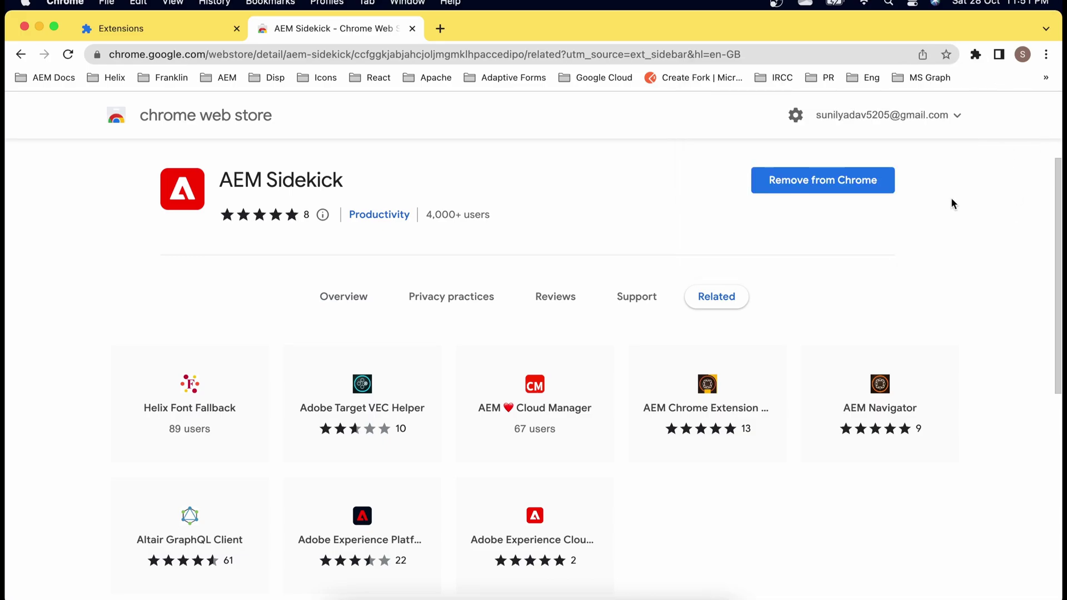
click(975, 54)
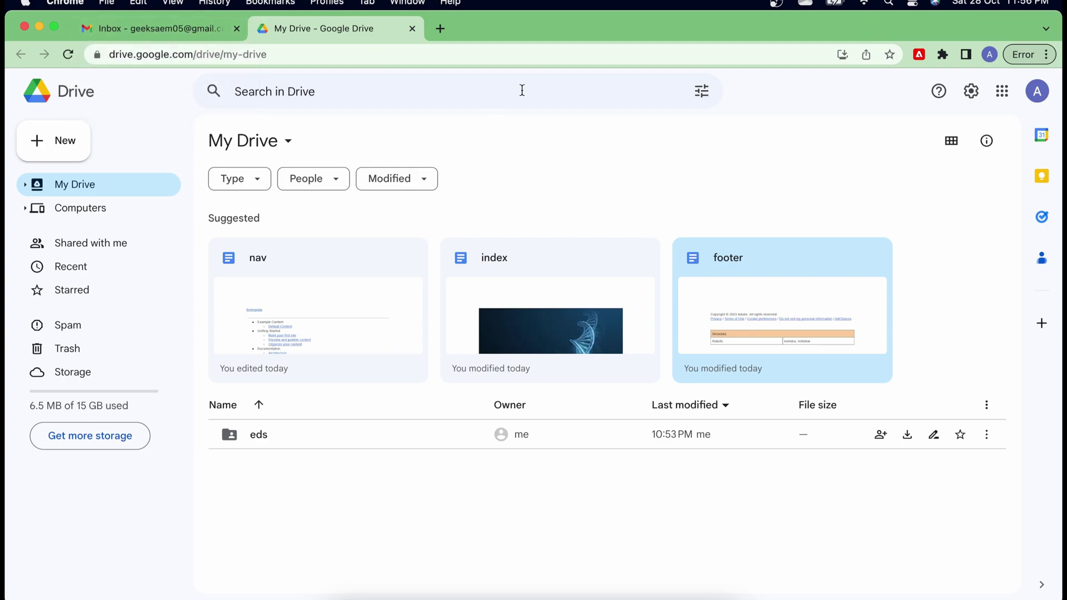
Check which AEM Sidekick extension options are offered on the My Drive page
click(919, 56)
right_click(920, 56)
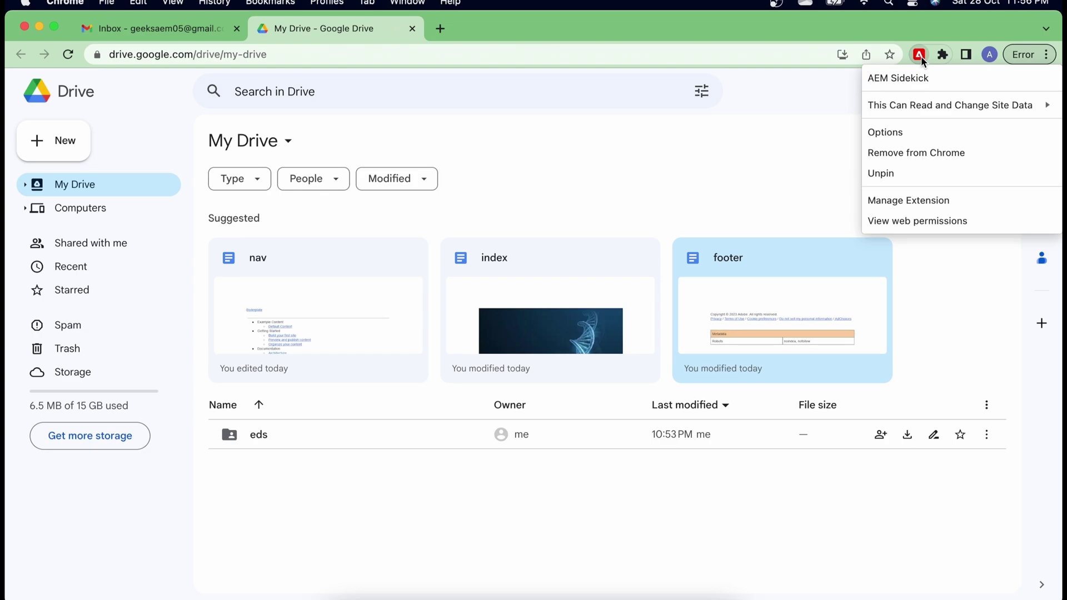
click(921, 56)
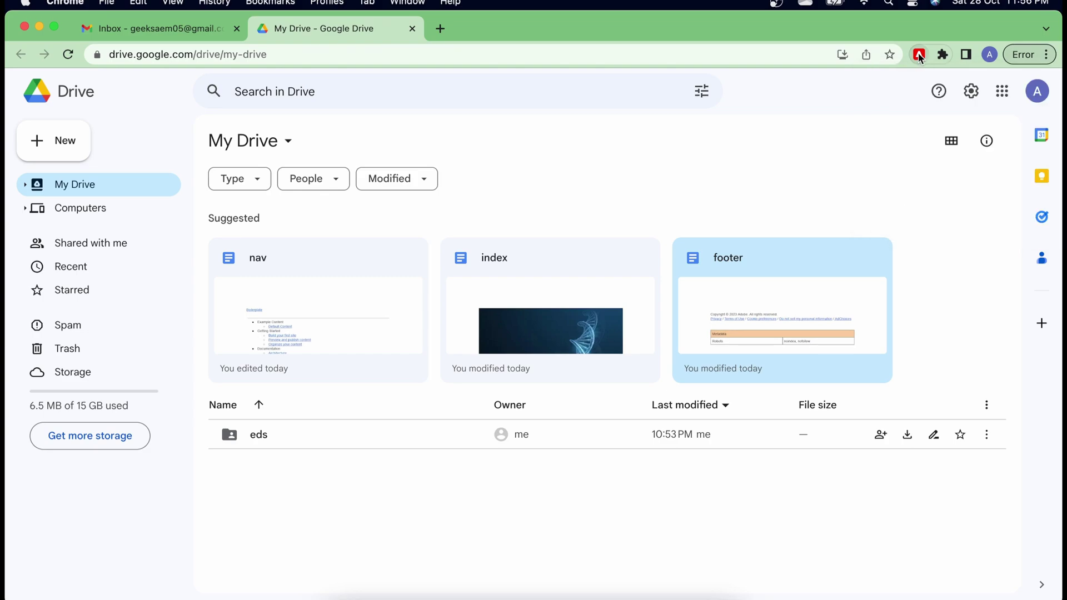
right_click(923, 57)
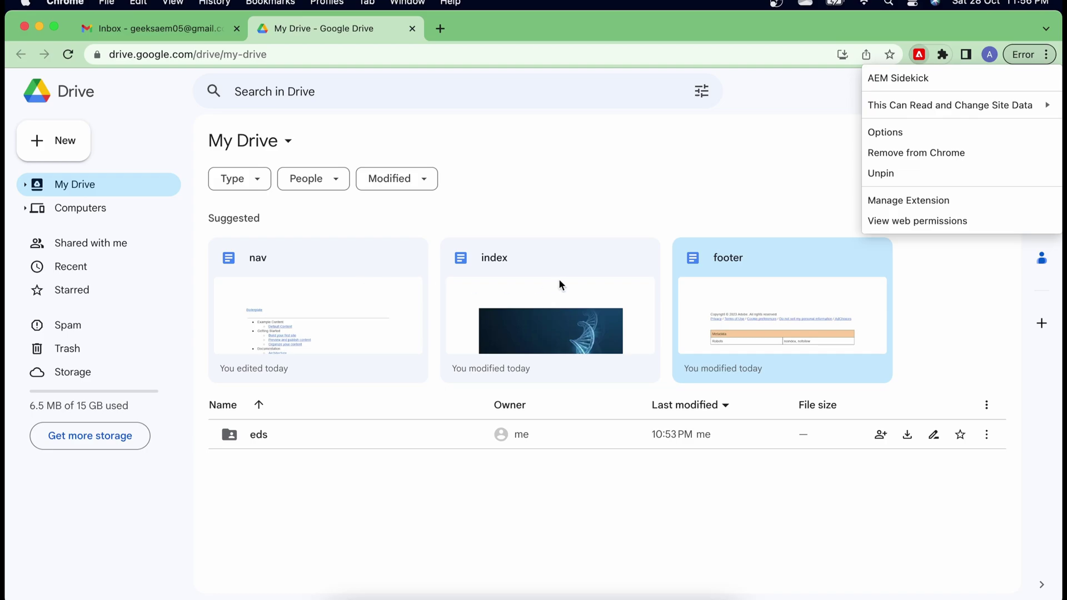
Open the index document from My Drive and add its project to AEM Sidekick
click(535, 306)
double_click(536, 306)
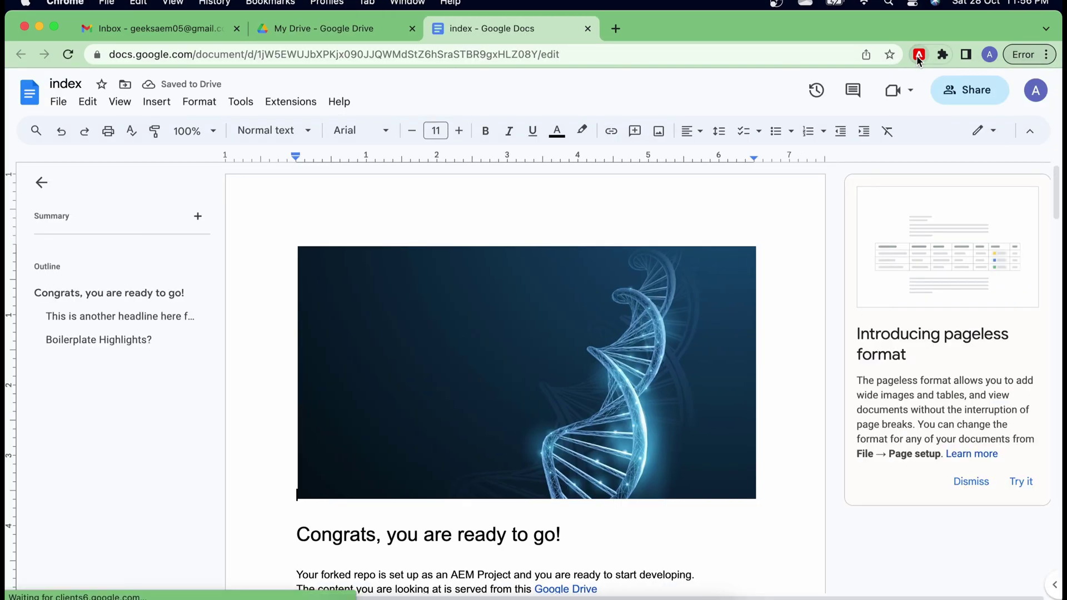
right_click(920, 55)
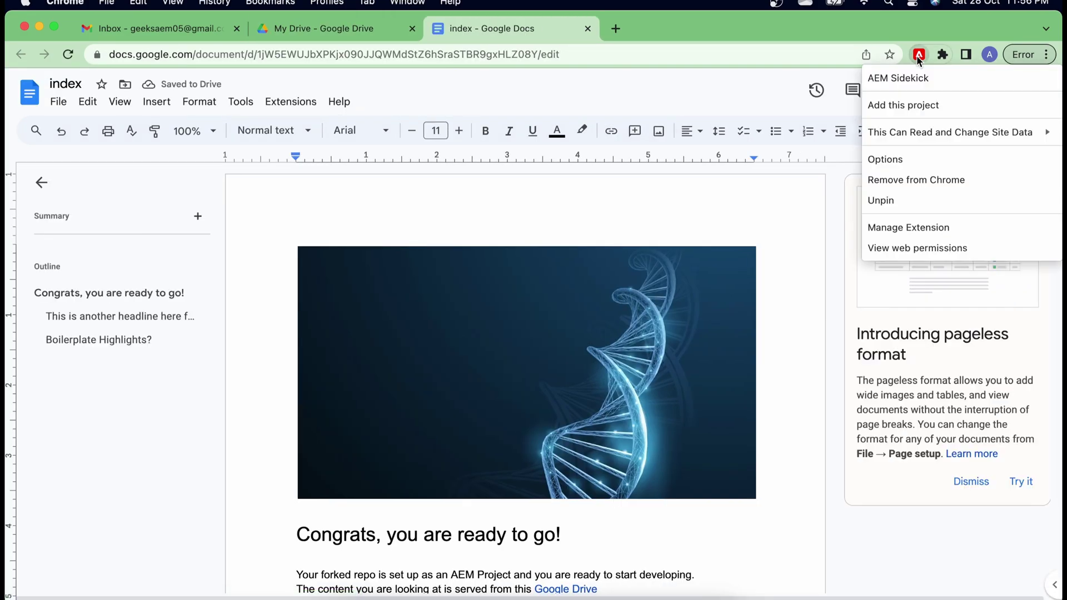
click(893, 106)
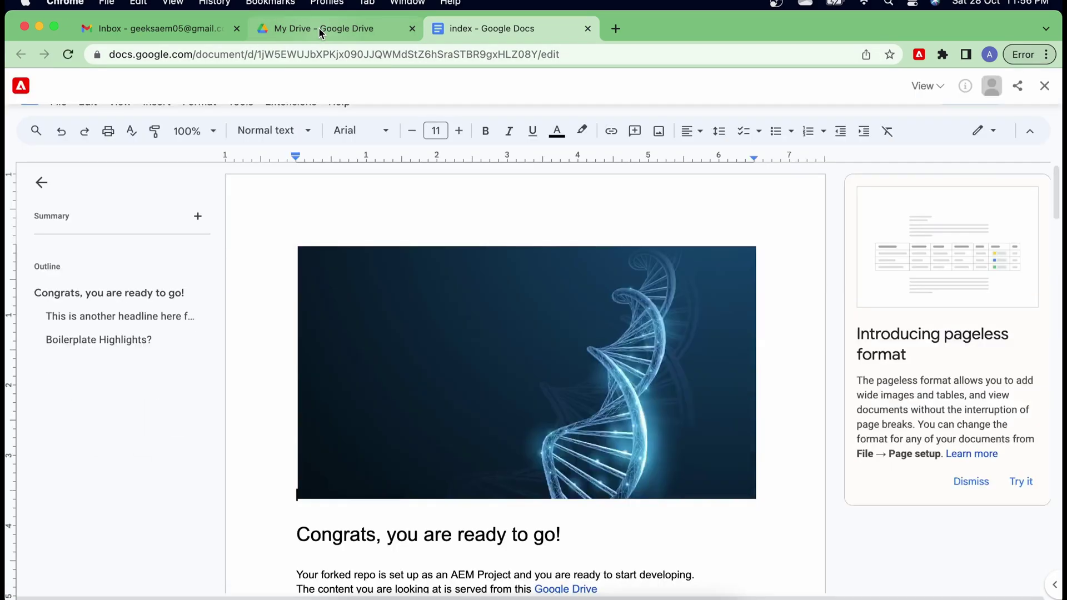
Open the nav document from the eds folder in Google Drive and check AEM Sidekick's project options for that folder
click(318, 28)
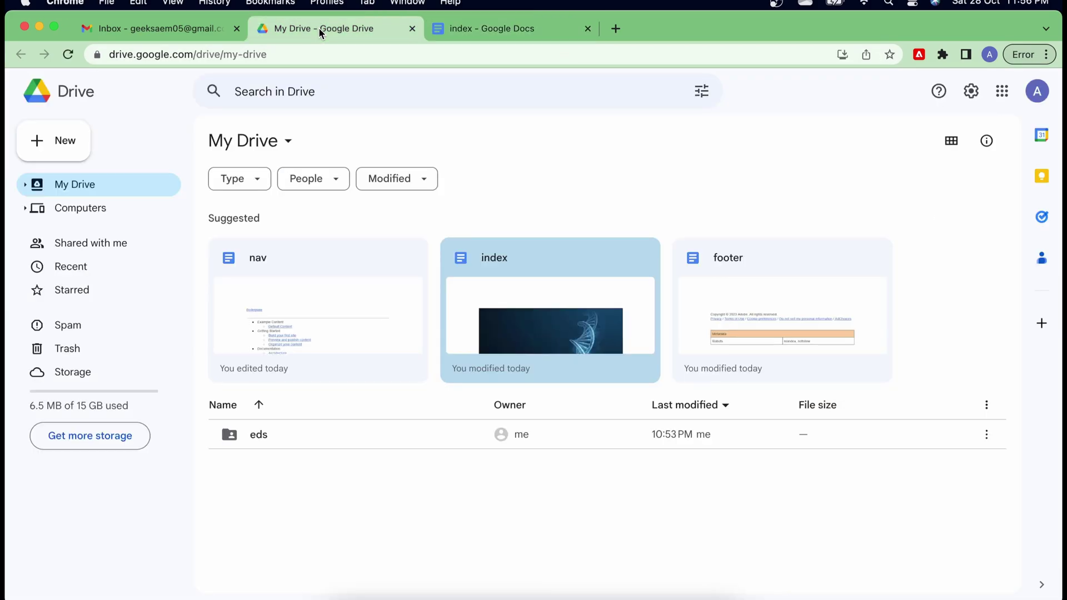
click(258, 437)
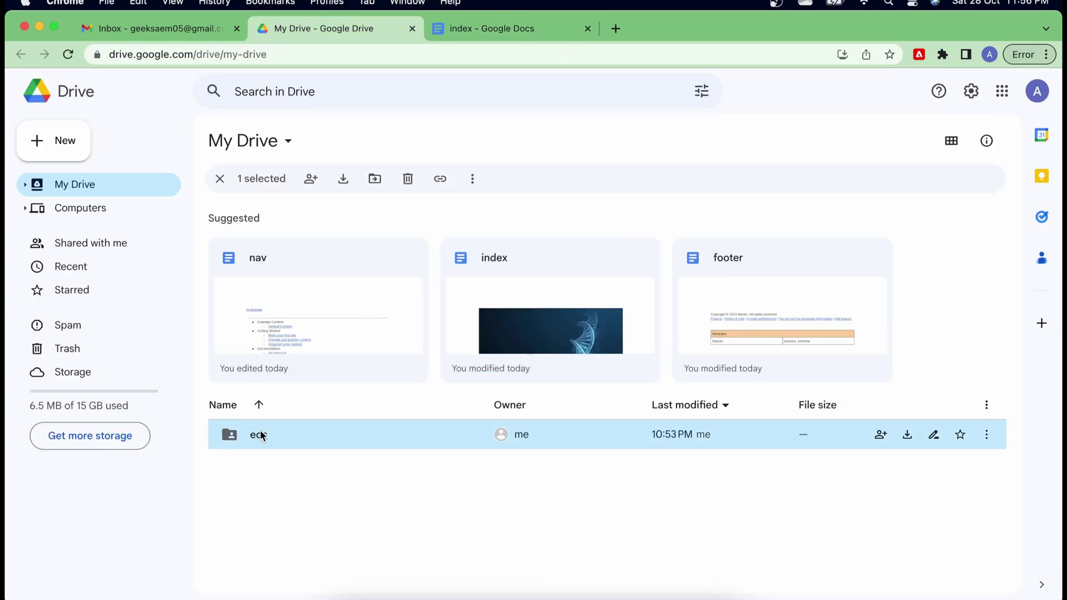
double_click(335, 311)
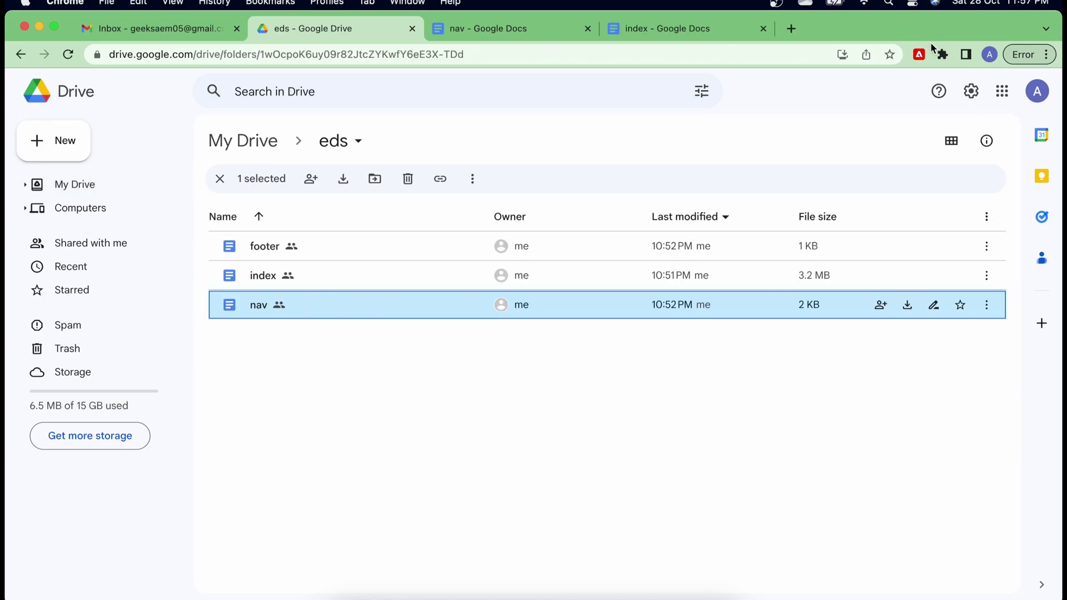
right_click(917, 55)
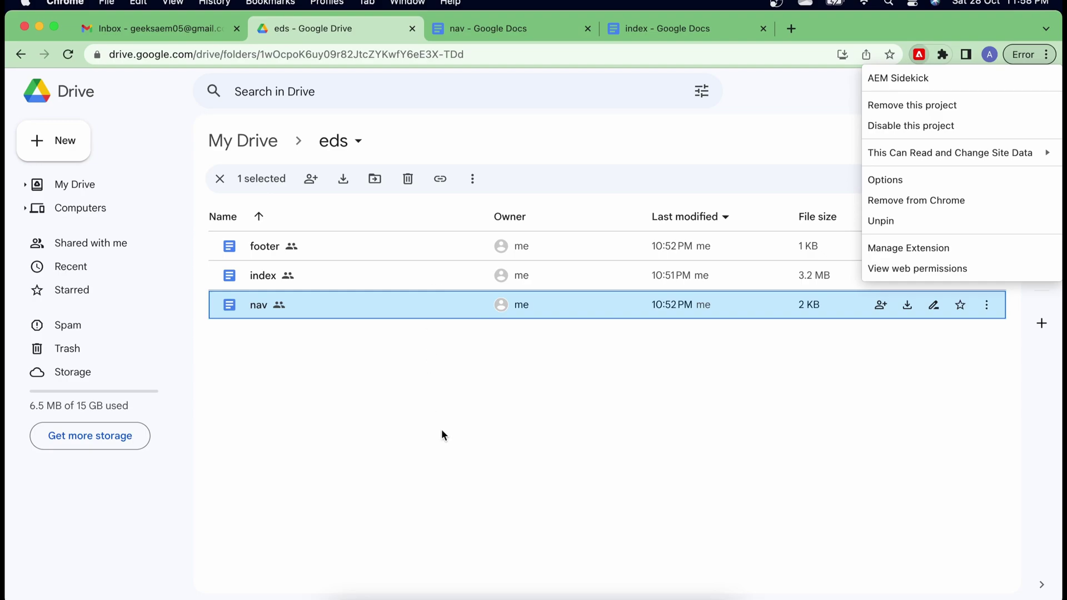
click(891, 409)
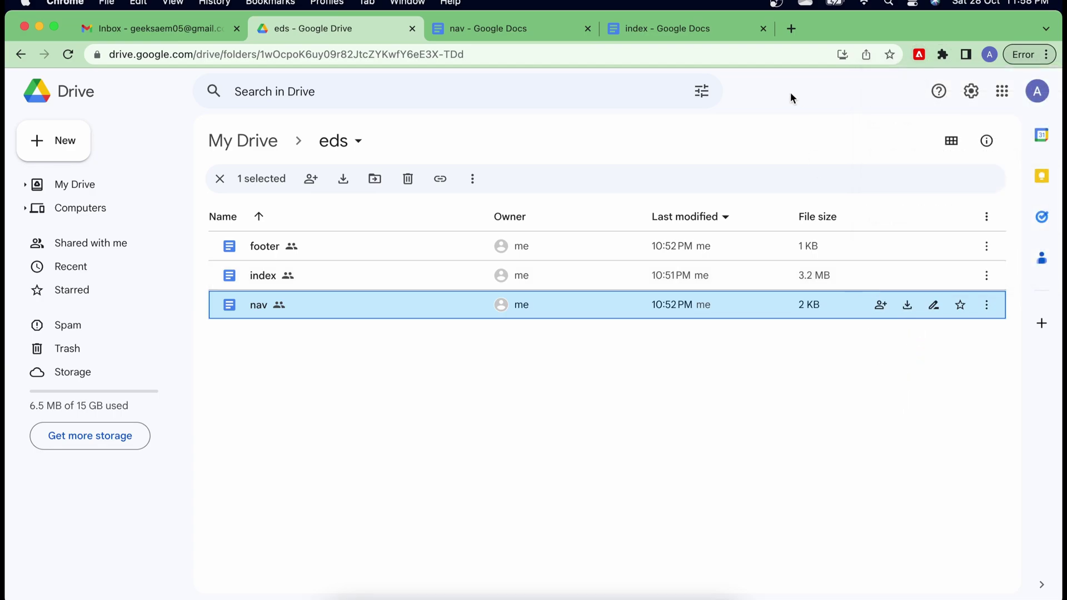
Open the index document from the eds folder with the AEM Sidekick toolbar shown and close its help topic
double_click(272, 271)
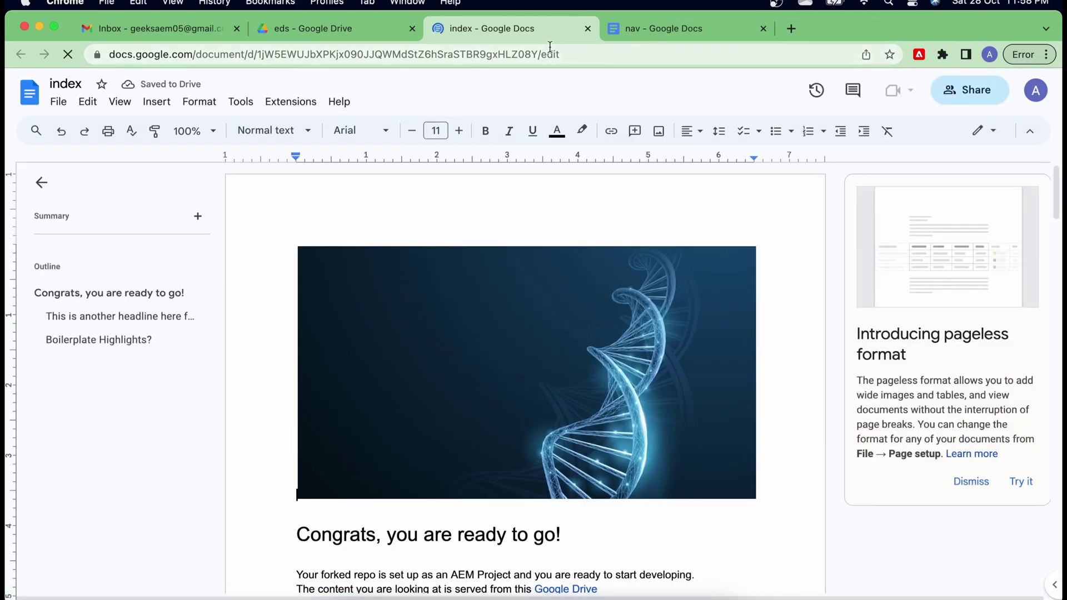
click(920, 54)
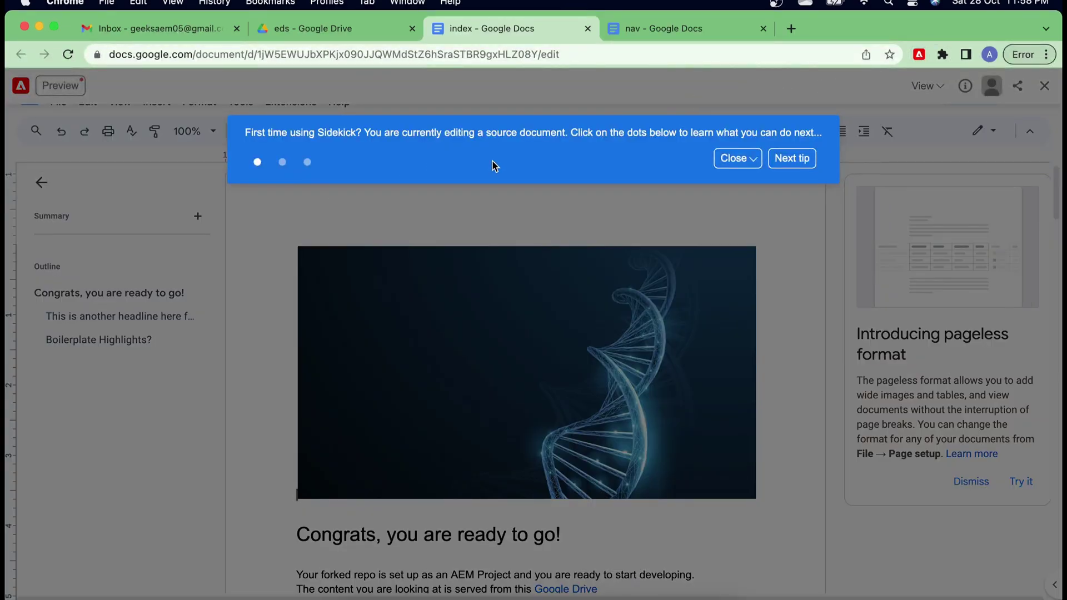
click(759, 159)
click(738, 158)
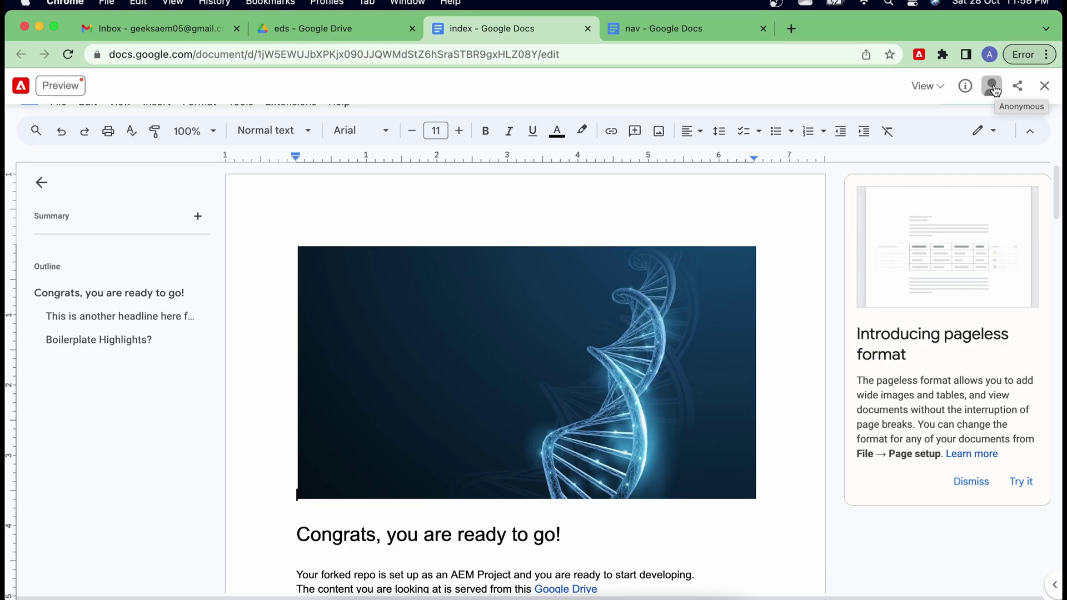
Examine Sidekick's view options and the index document's edited, previewed and published information, closing each help topic
click(939, 92)
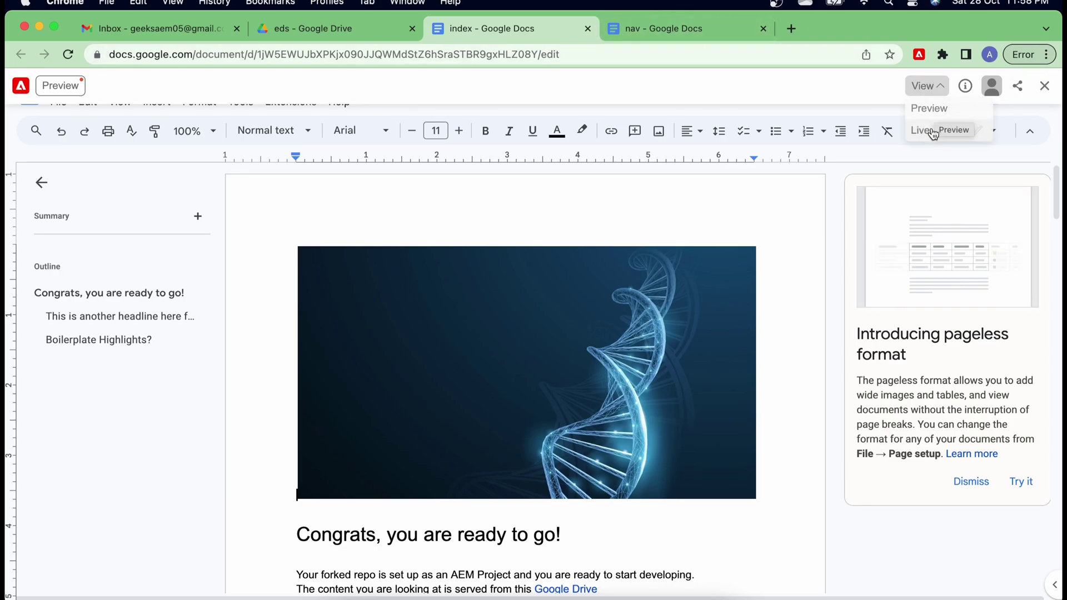
click(966, 88)
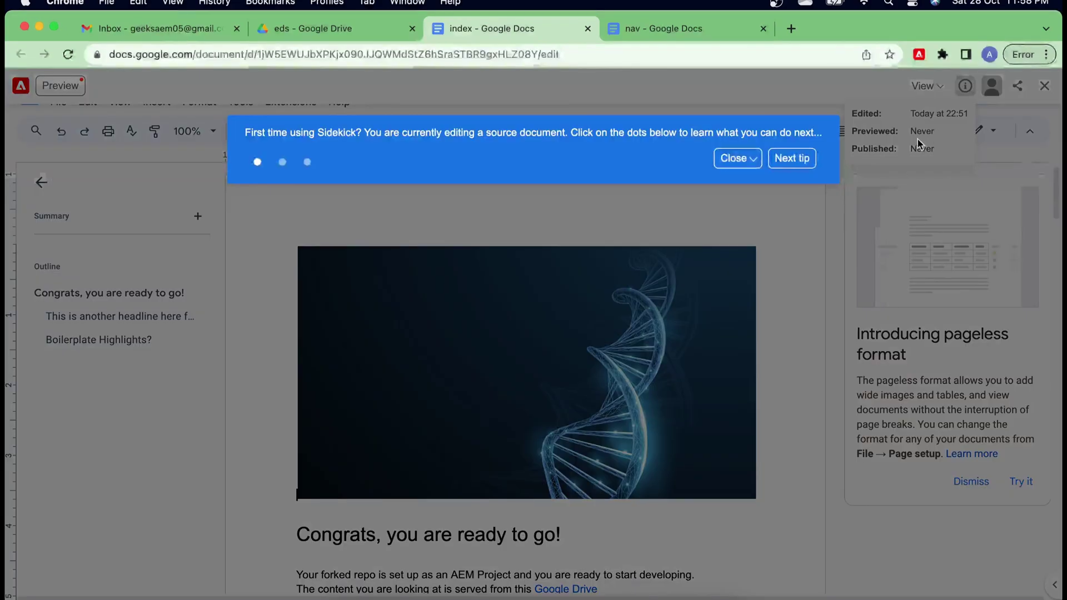
click(738, 159)
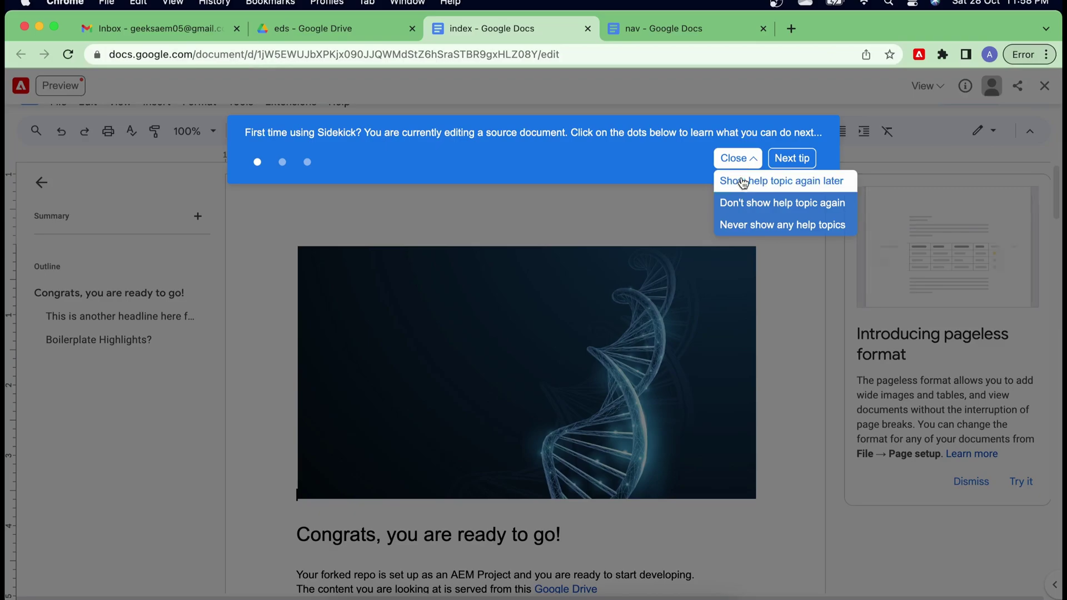
click(735, 159)
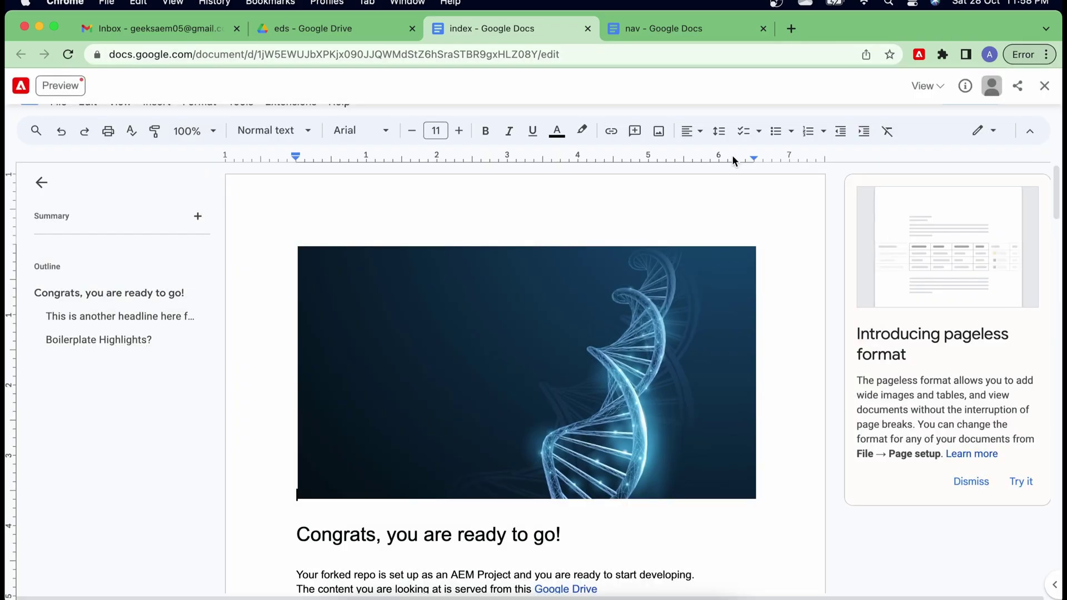
click(965, 87)
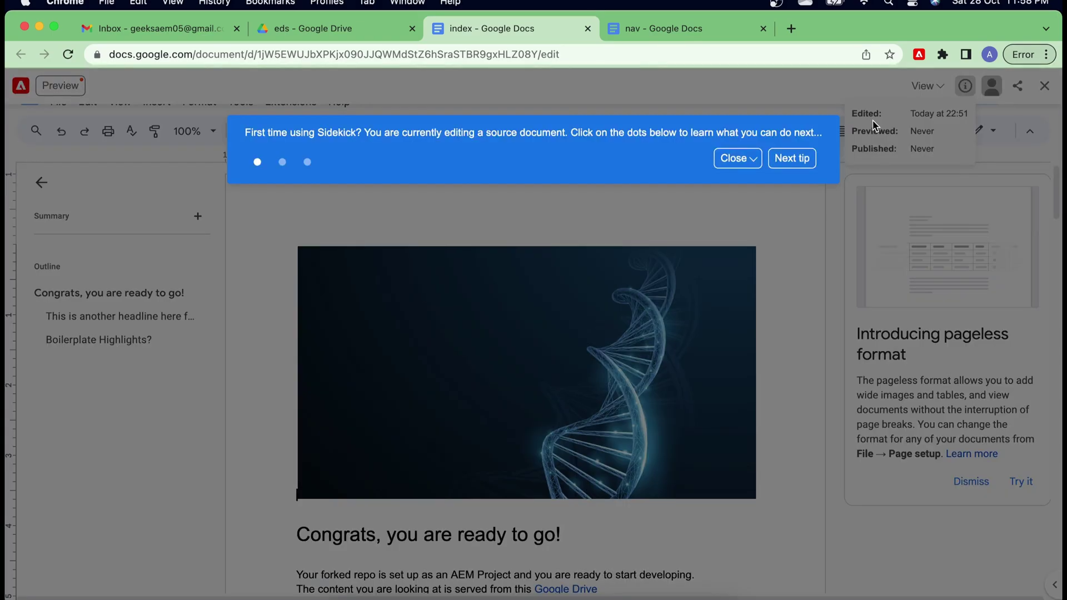
click(747, 159)
click(736, 157)
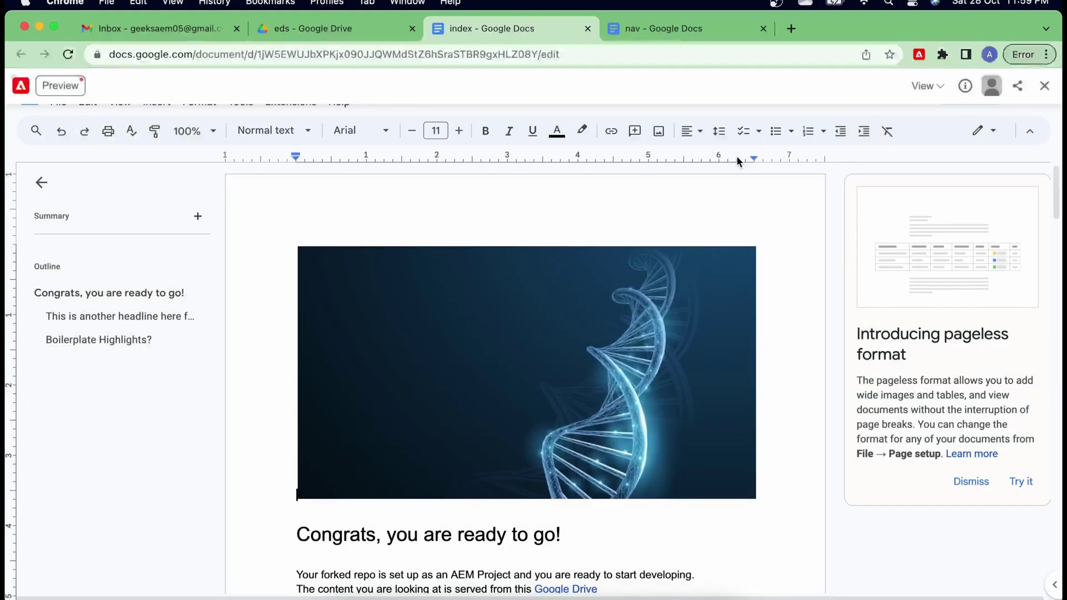
Show the index document's page information again and advance the Sidekick help to its next tip
click(965, 87)
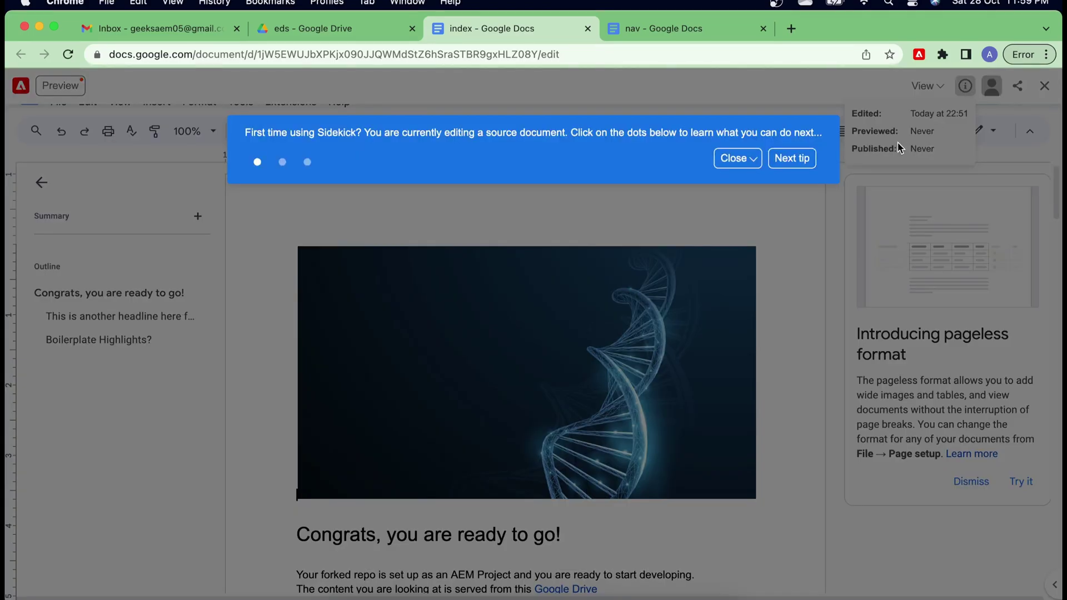
click(967, 88)
click(967, 88)
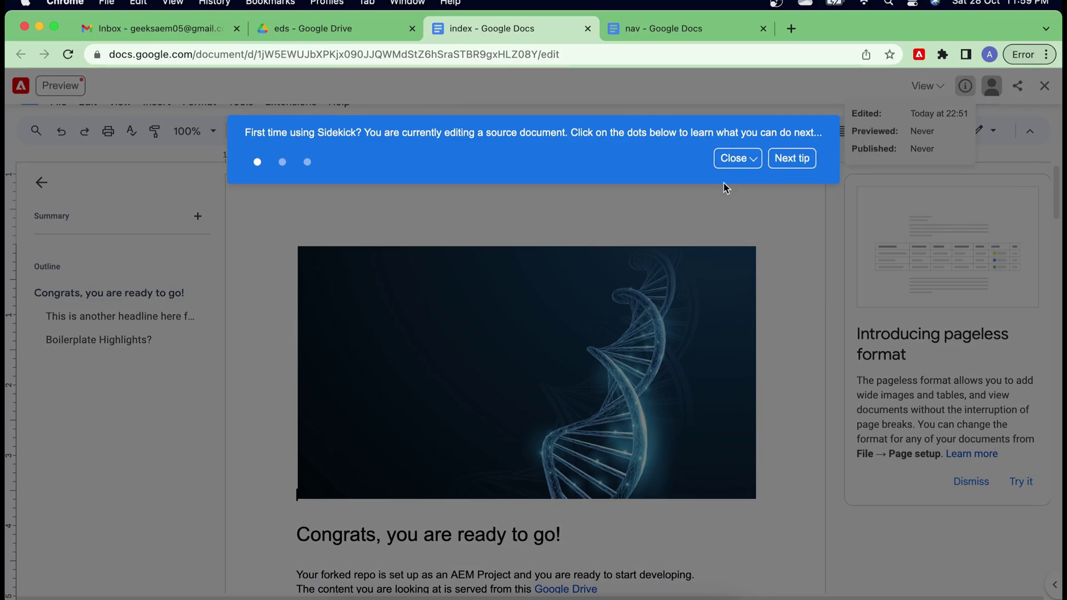
click(792, 159)
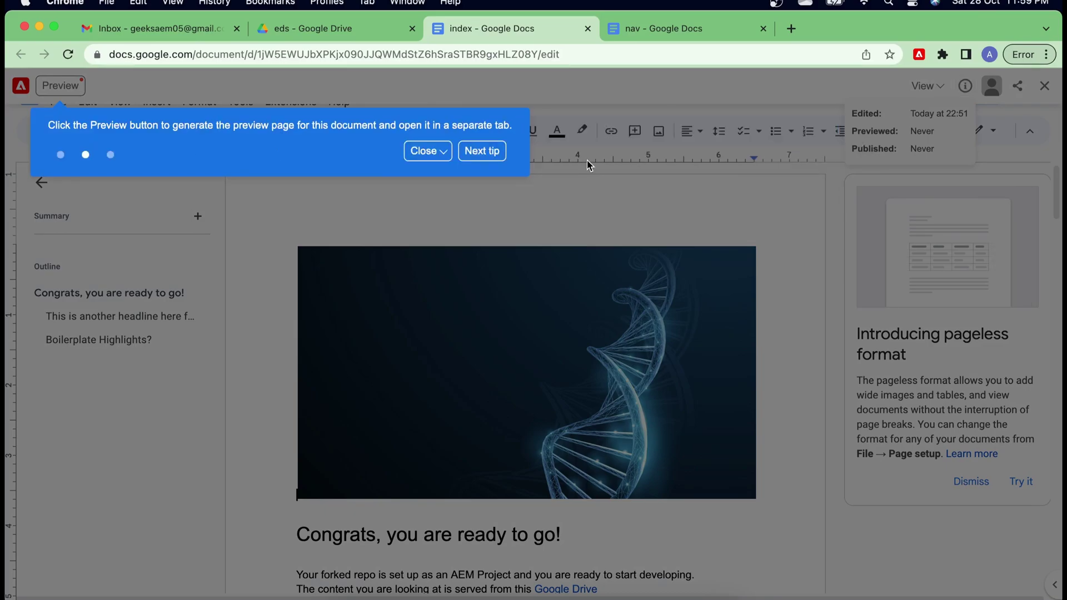
Show the index document's page information and set Sidekick to never show any help topics
click(484, 150)
click(1012, 144)
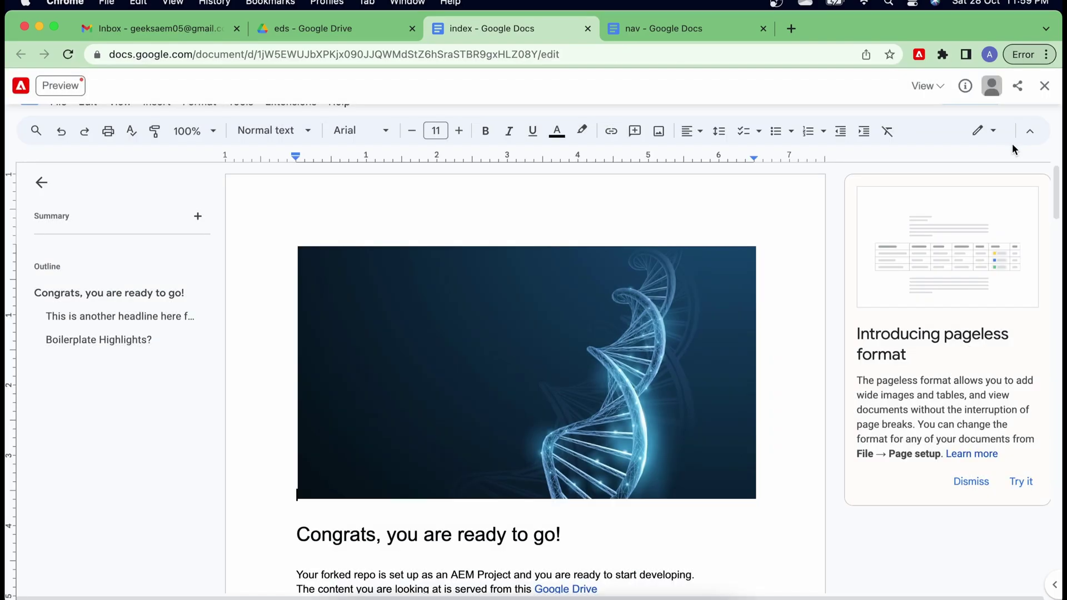
click(965, 85)
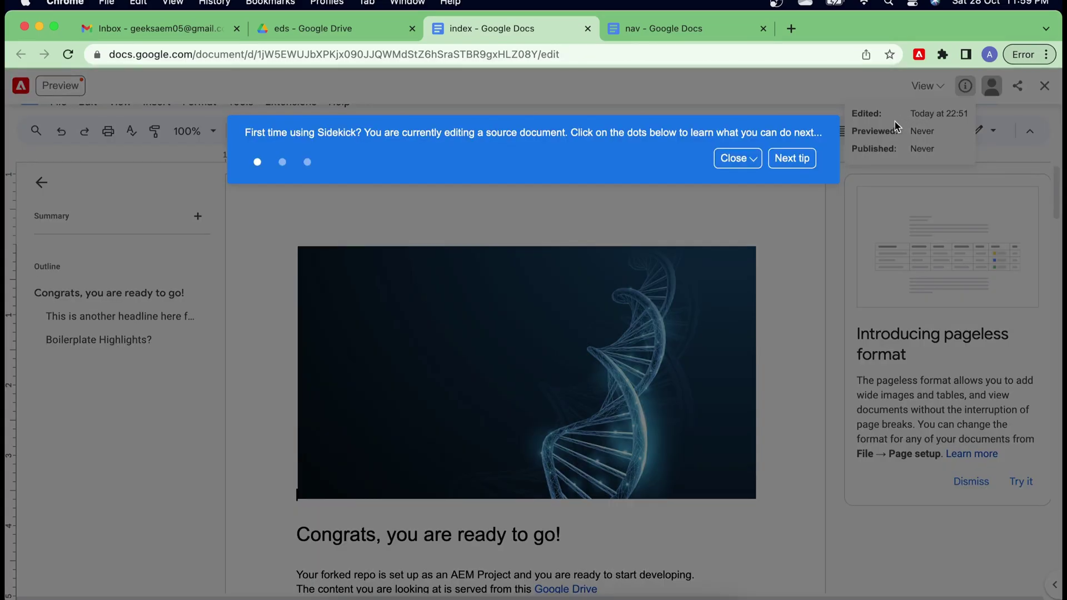
click(750, 158)
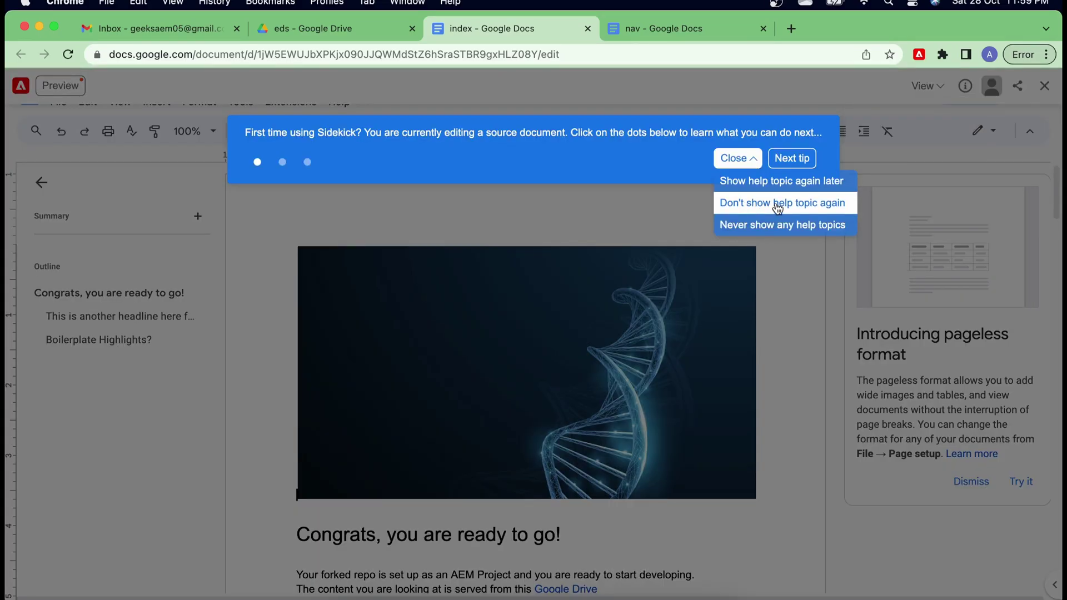
click(757, 227)
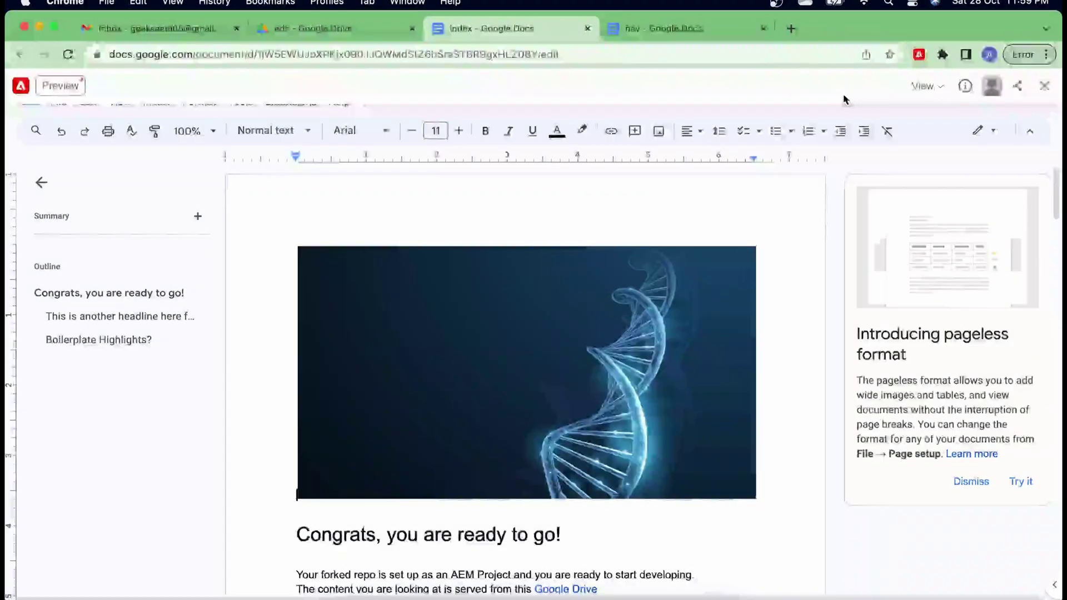
Check the index document's edited, previewed and published information and Sidekick's Preview and Live view options
click(966, 86)
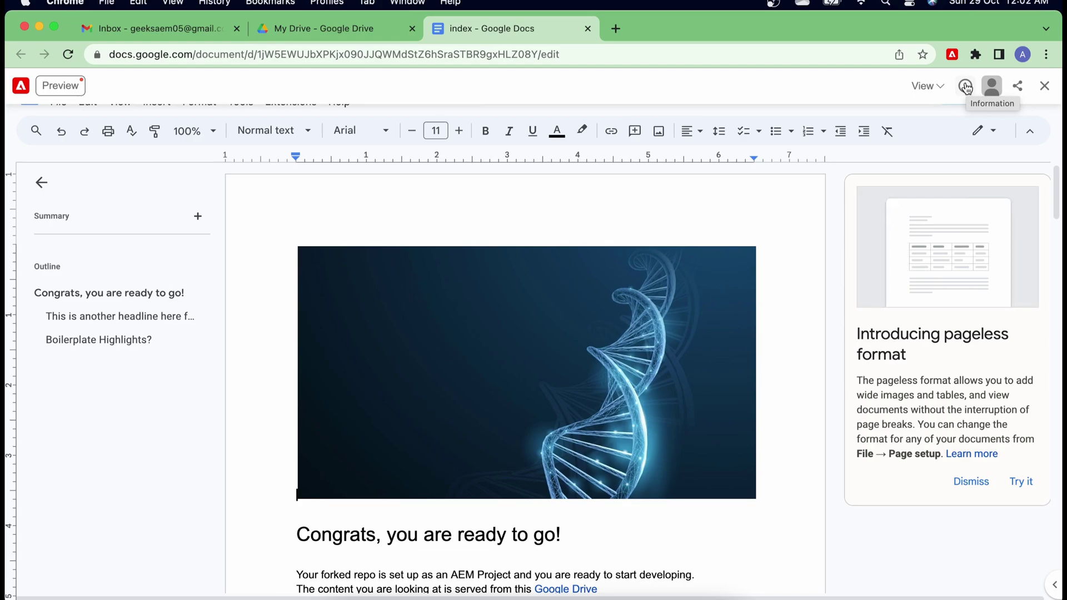
click(965, 88)
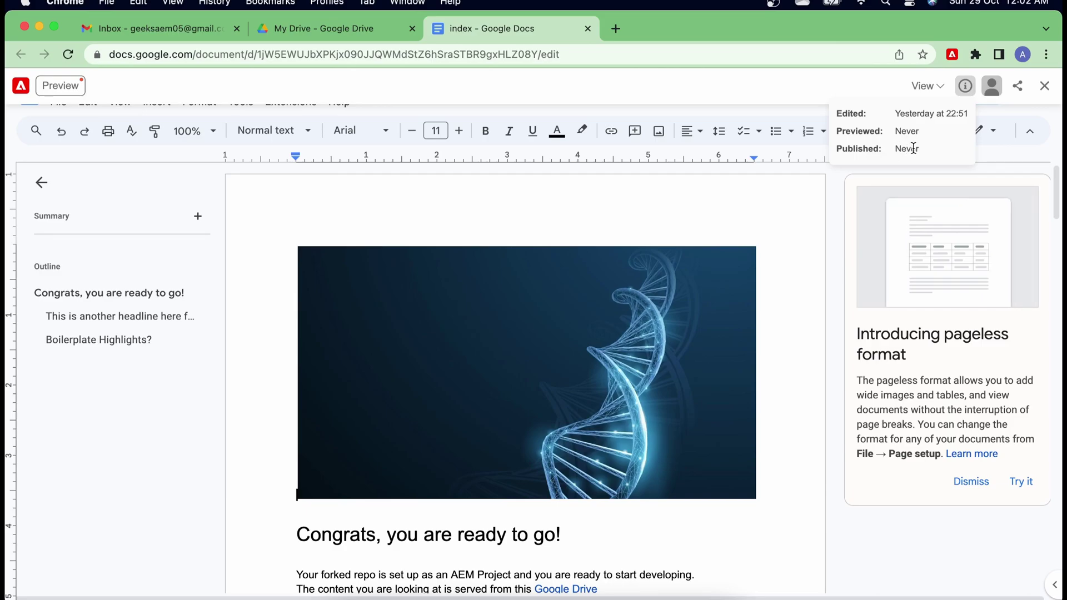
click(942, 90)
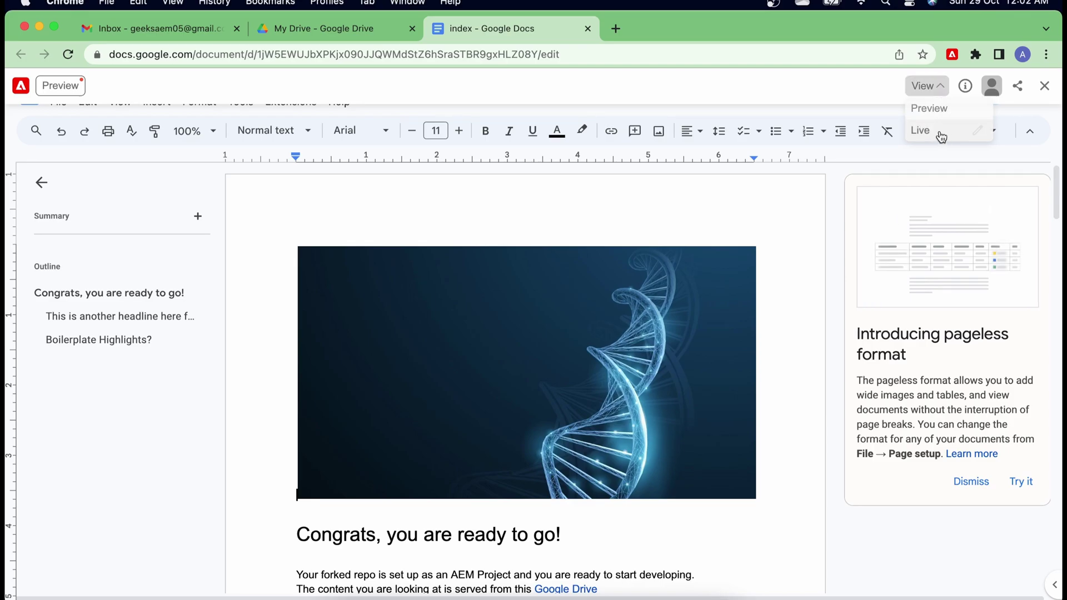
click(851, 90)
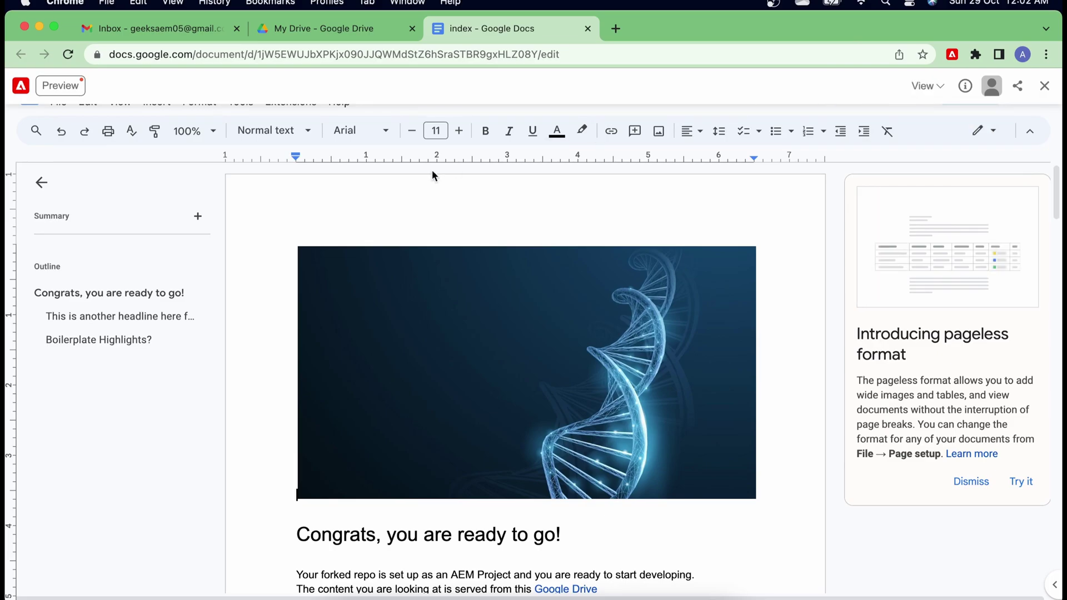
Generate the index document's preview page with Sidekick, select its address and switch to Firefox showing the same address
click(53, 87)
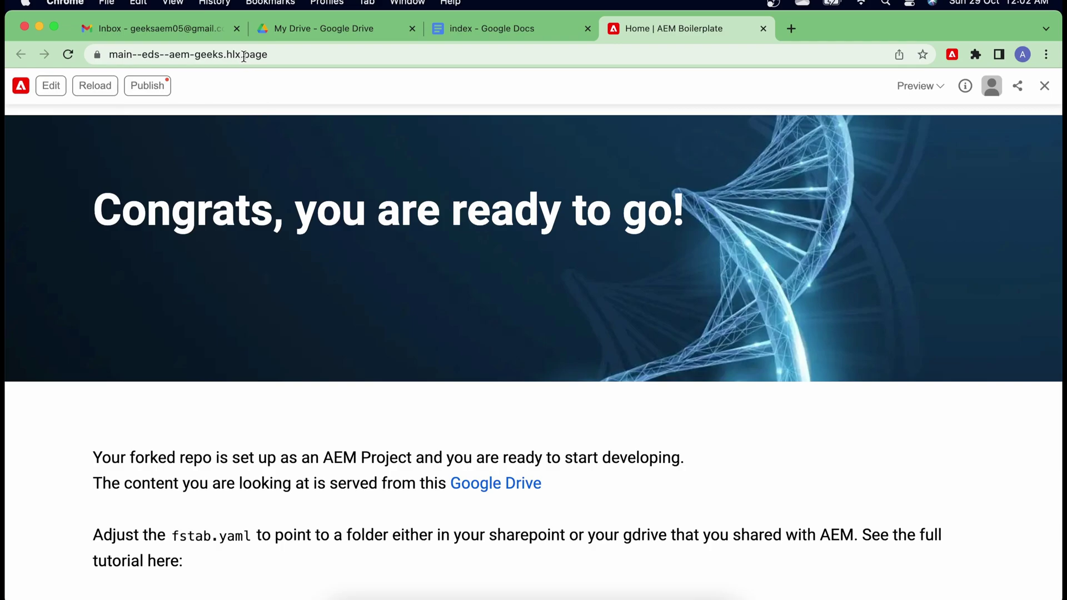
click(283, 55)
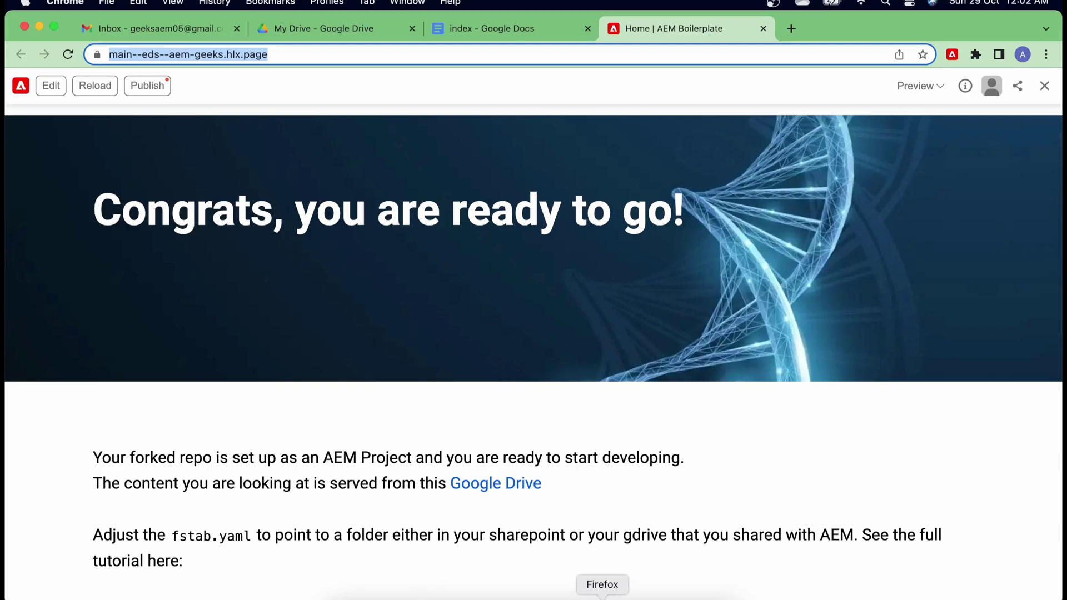
click(602, 596)
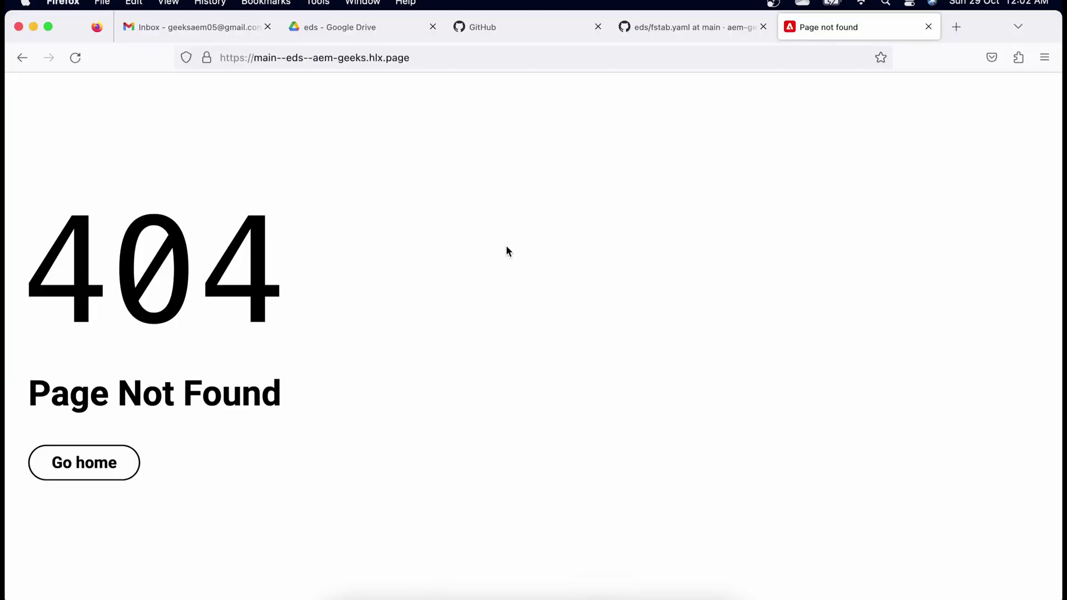
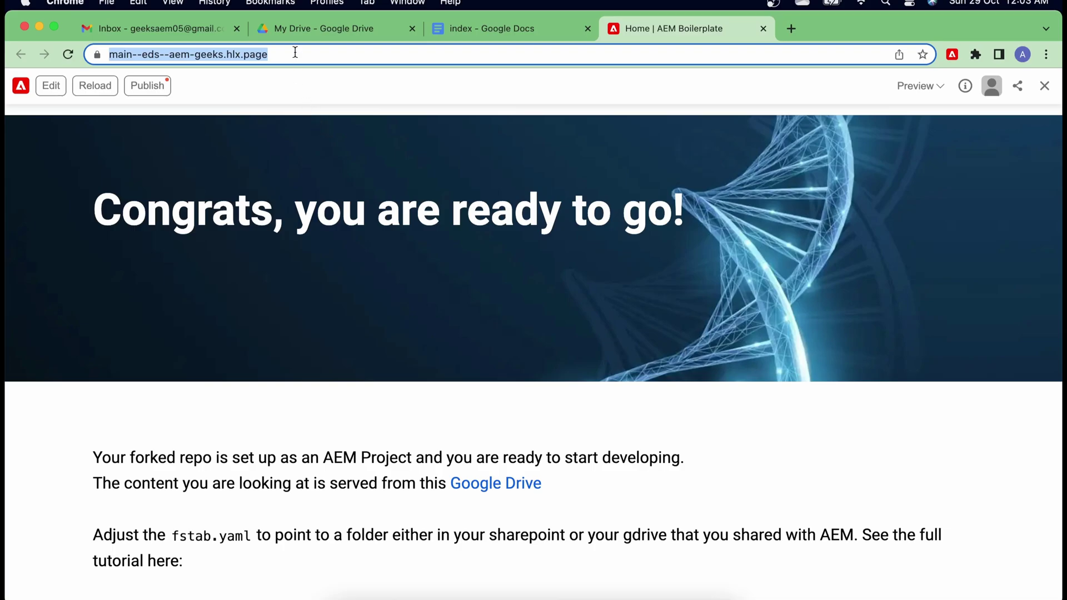
click(296, 54)
drag(306, 55, 67, 55)
key(super+c)
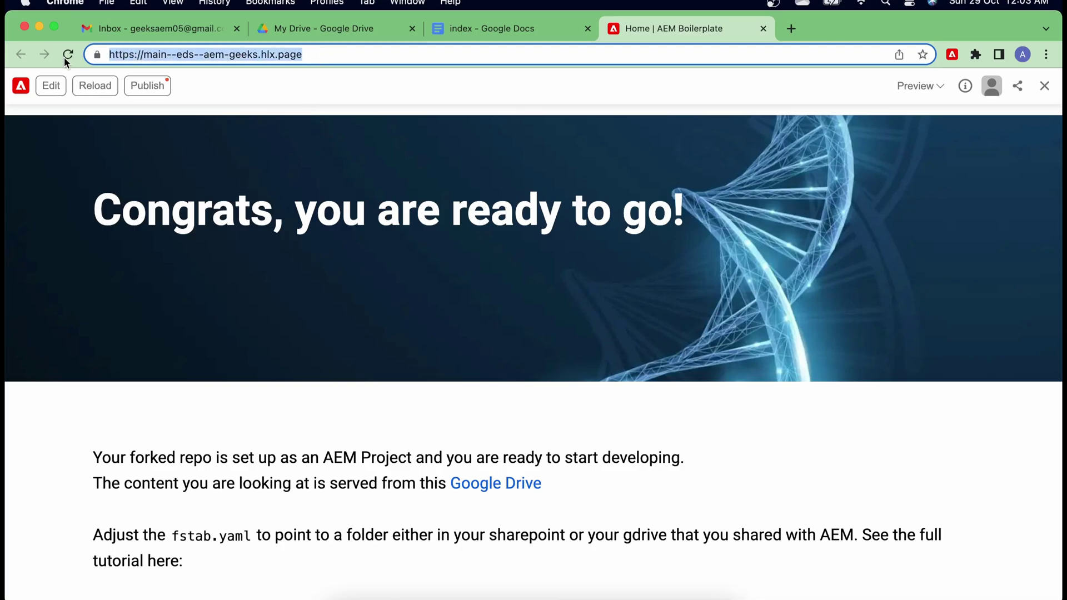
click(791, 28)
click(729, 53)
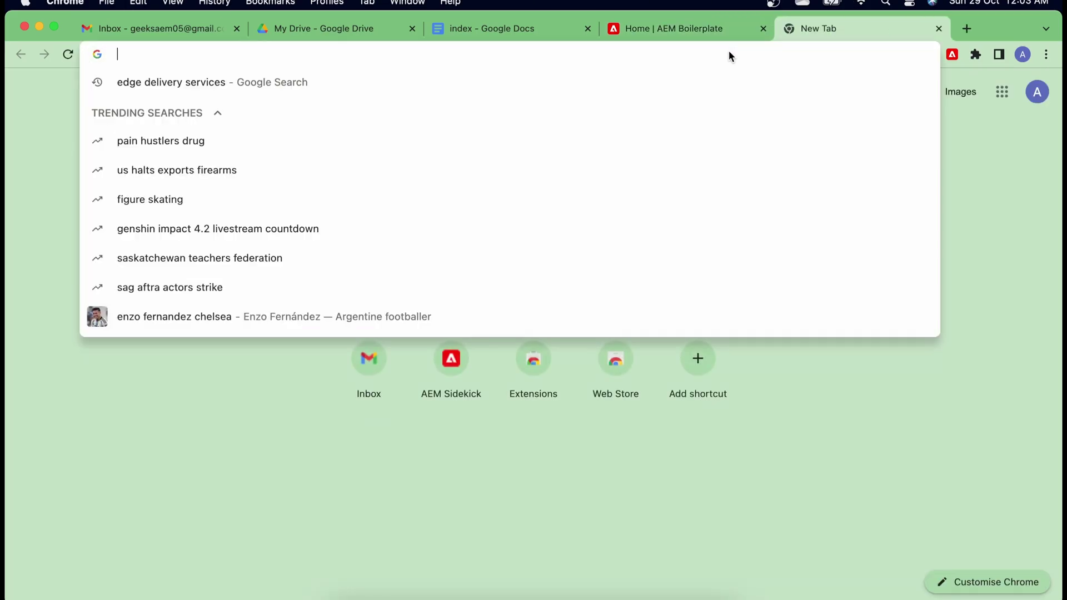
key(super+v)
key(BackSpace)
key(BackSpace)
key(BackSpace)
key(BackSpace)
key(BackSpace)
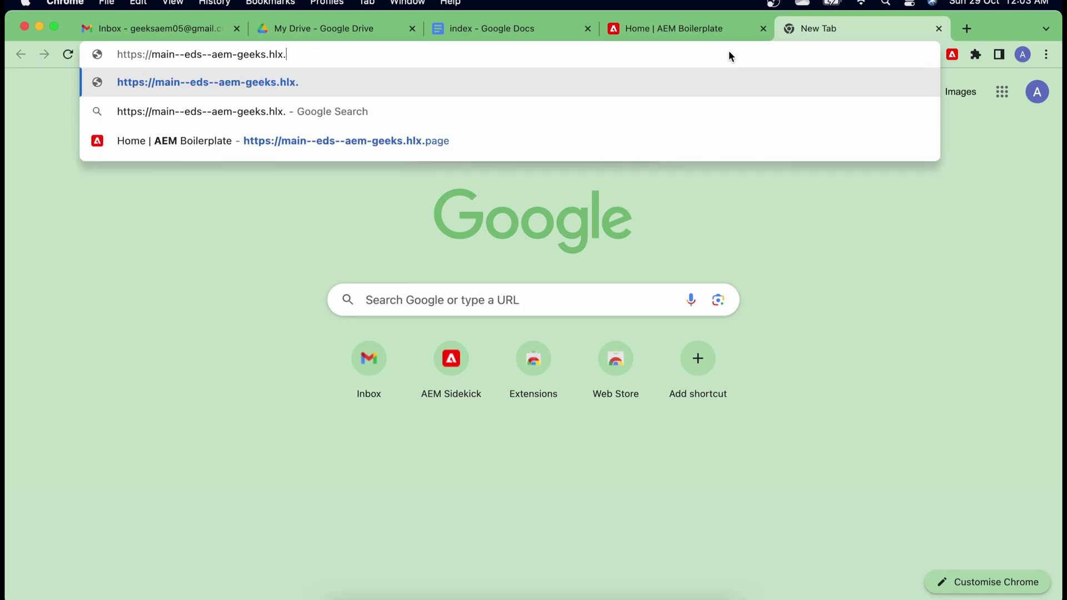
text(live)
key(Return)
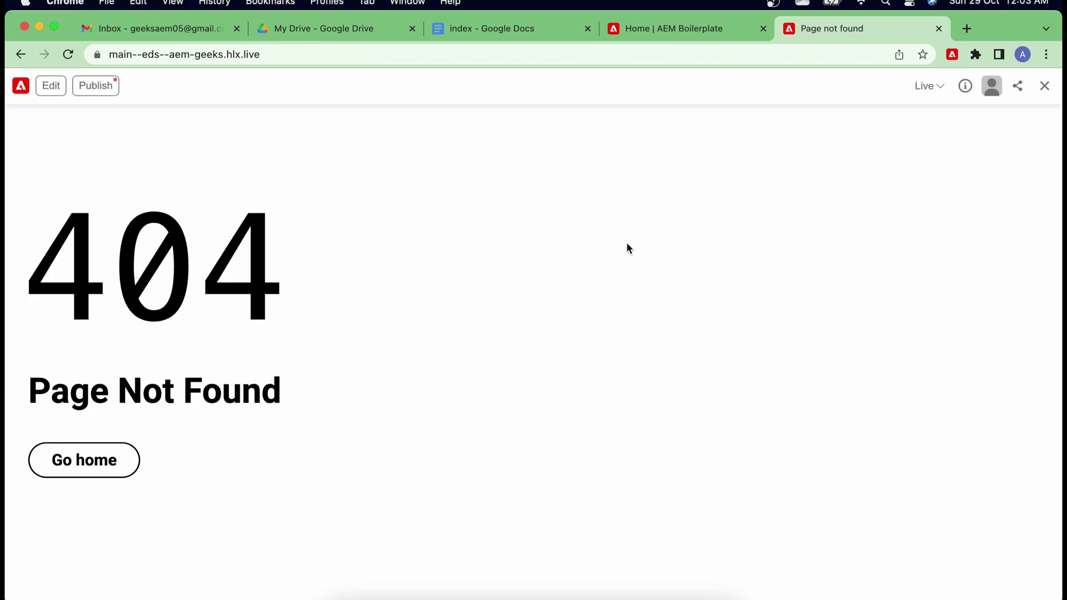
From the preview page, open the source index document for editing through Sidekick, and return to the preview page
click(662, 41)
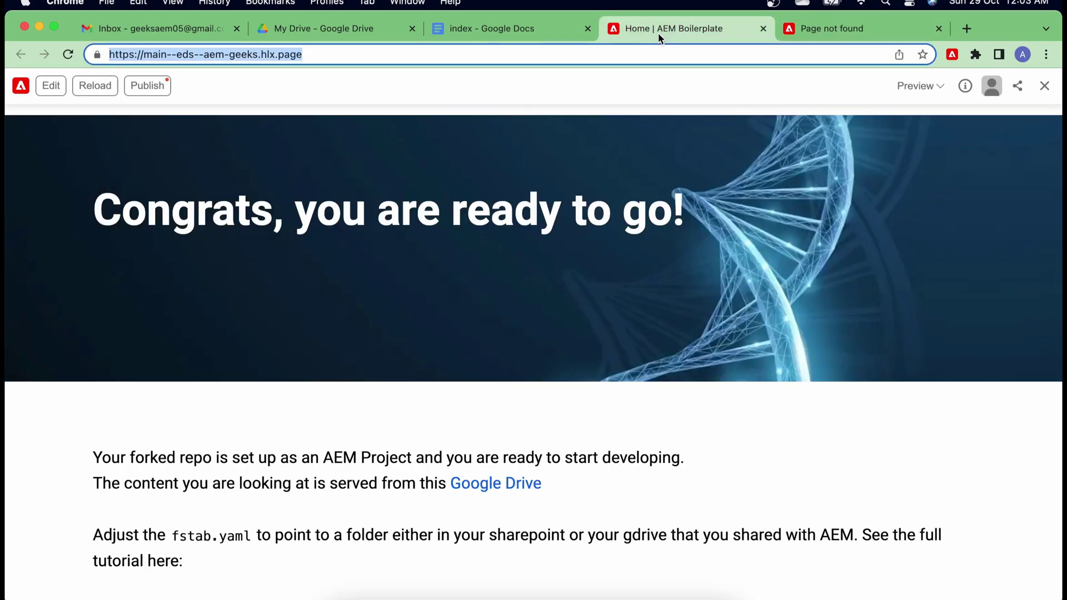
click(50, 88)
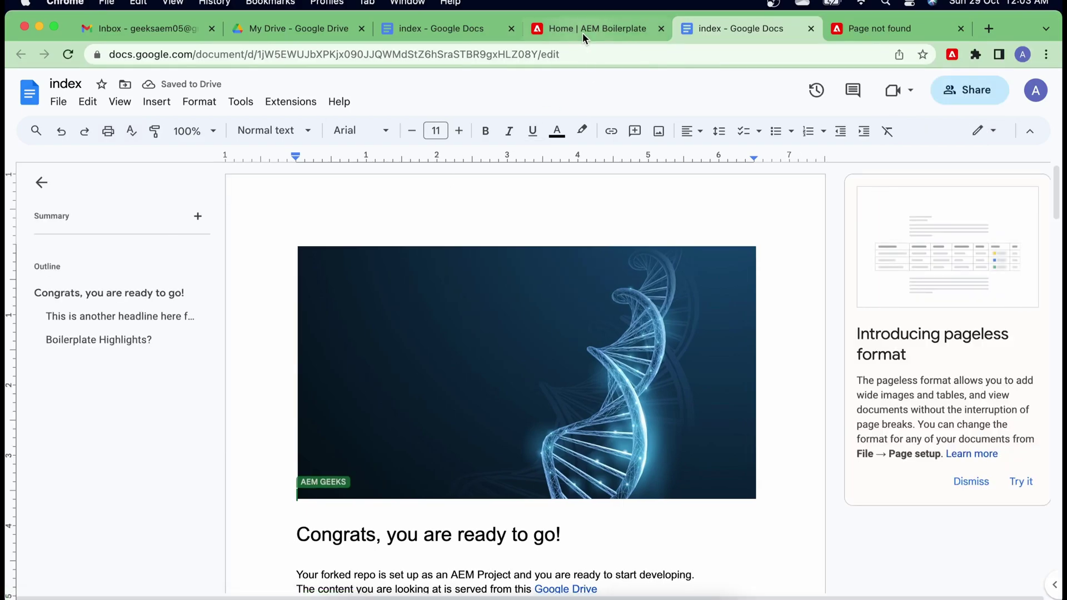
click(583, 32)
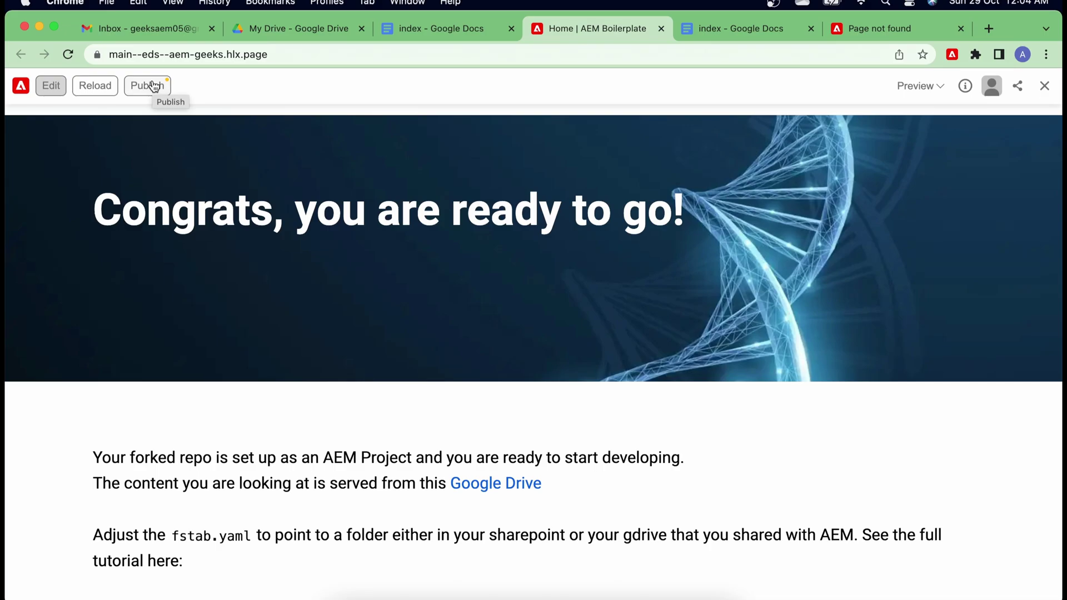
Check the preview page's environment options and its edited, previewed and published information in Sidekick
click(942, 91)
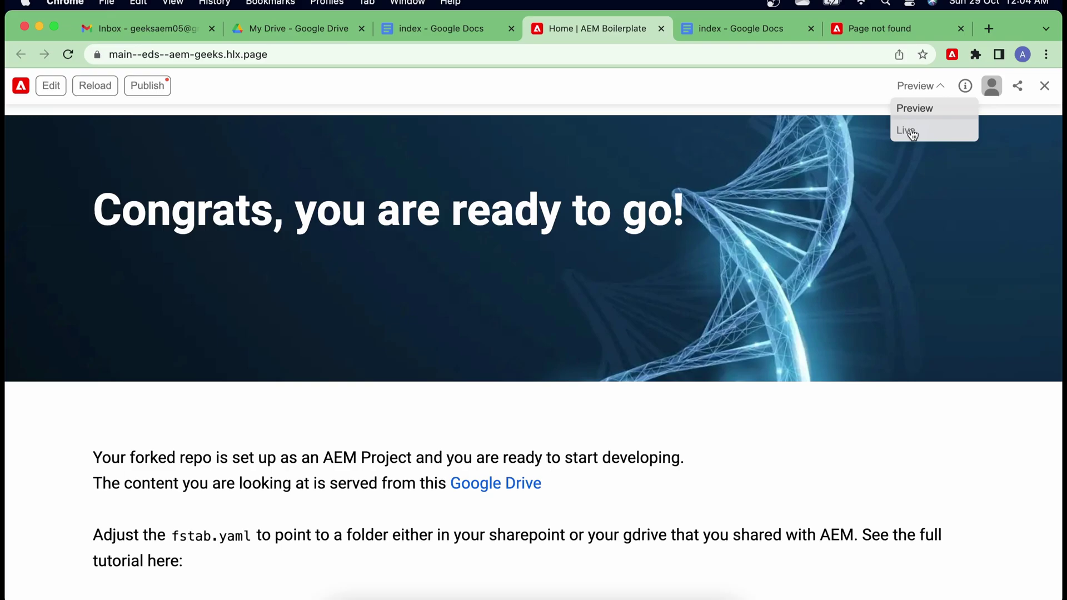
click(966, 87)
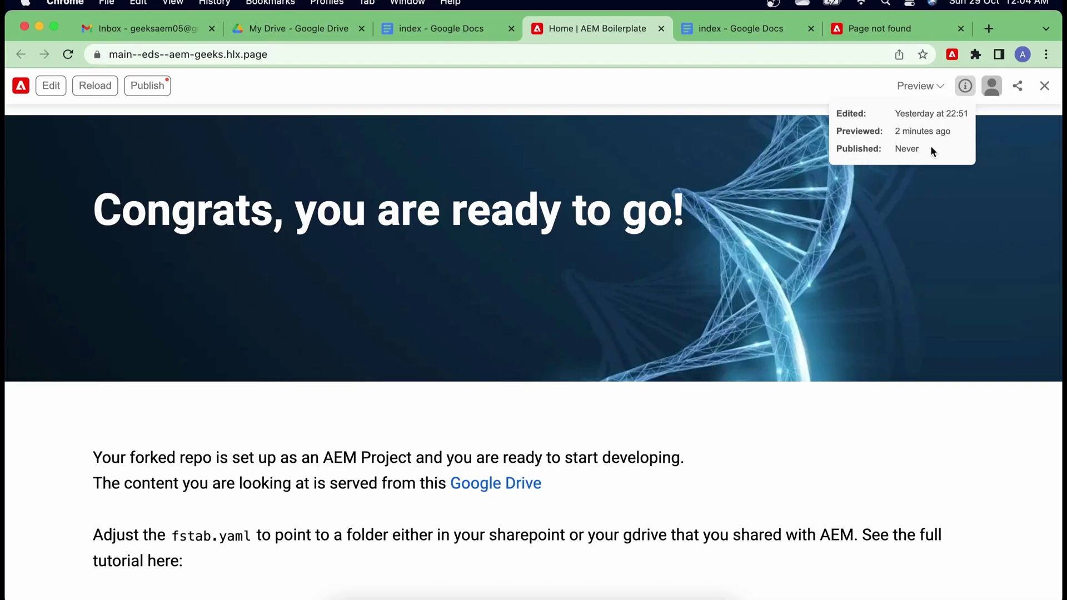
click(379, 92)
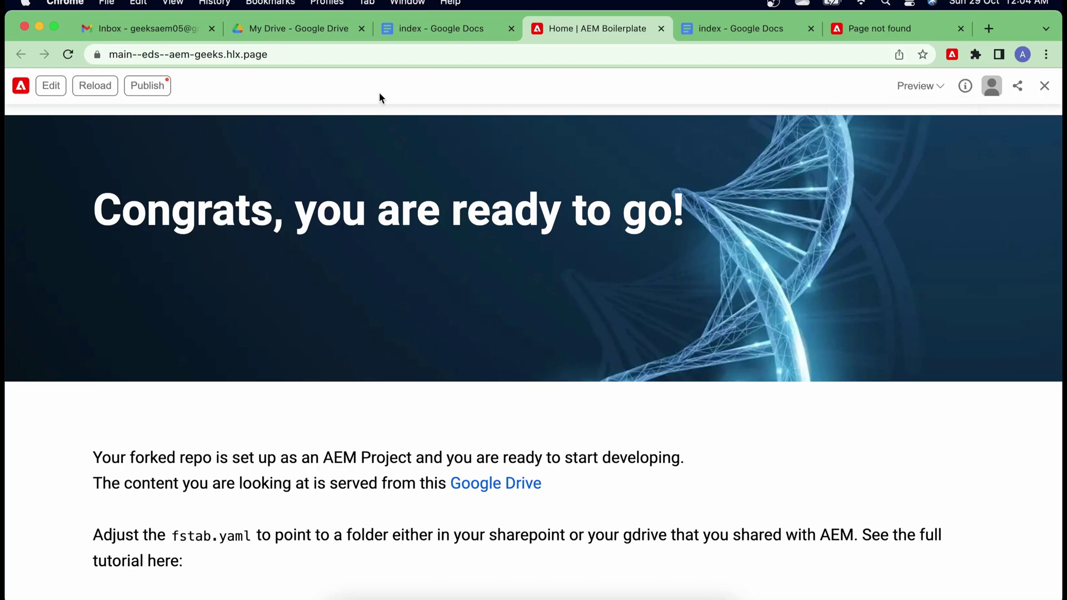
Publish the index page with Sidekick and load main--eds--aem-geeks.hlx.live again
click(156, 88)
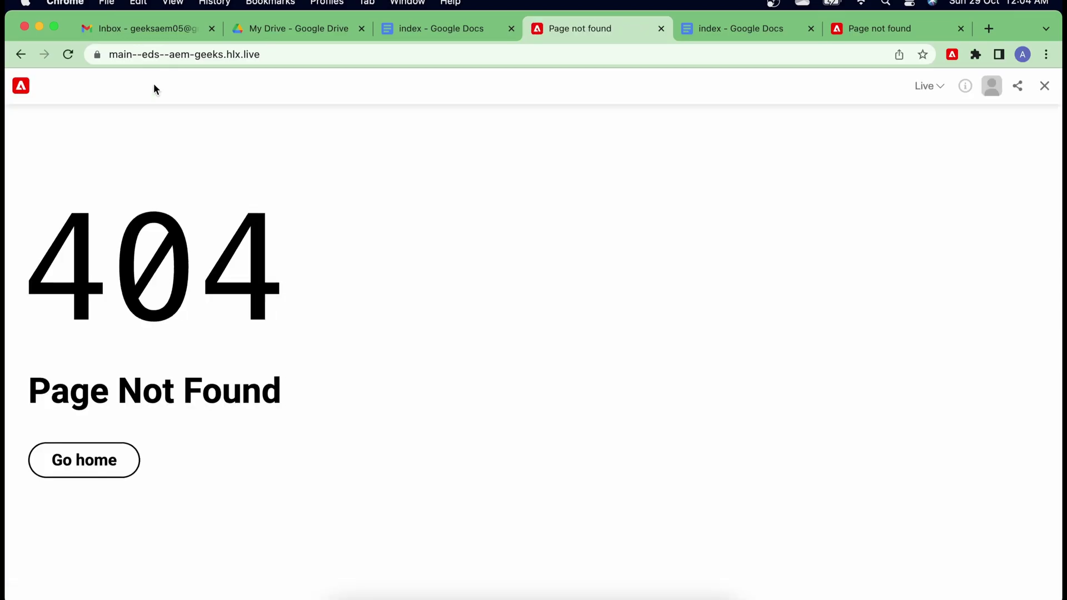
click(287, 52)
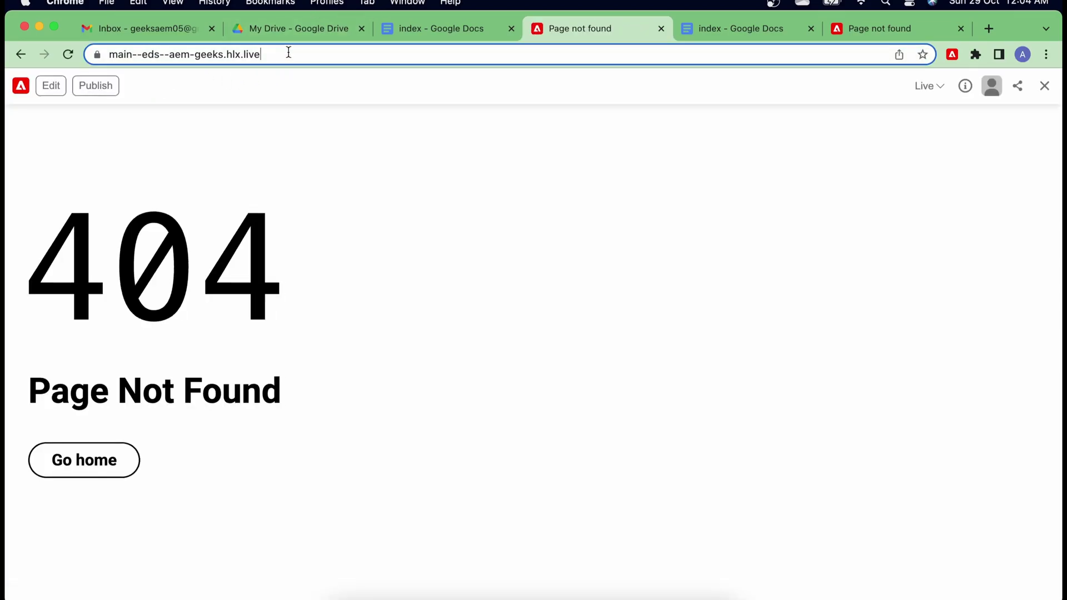
key(Right)
key(Return)
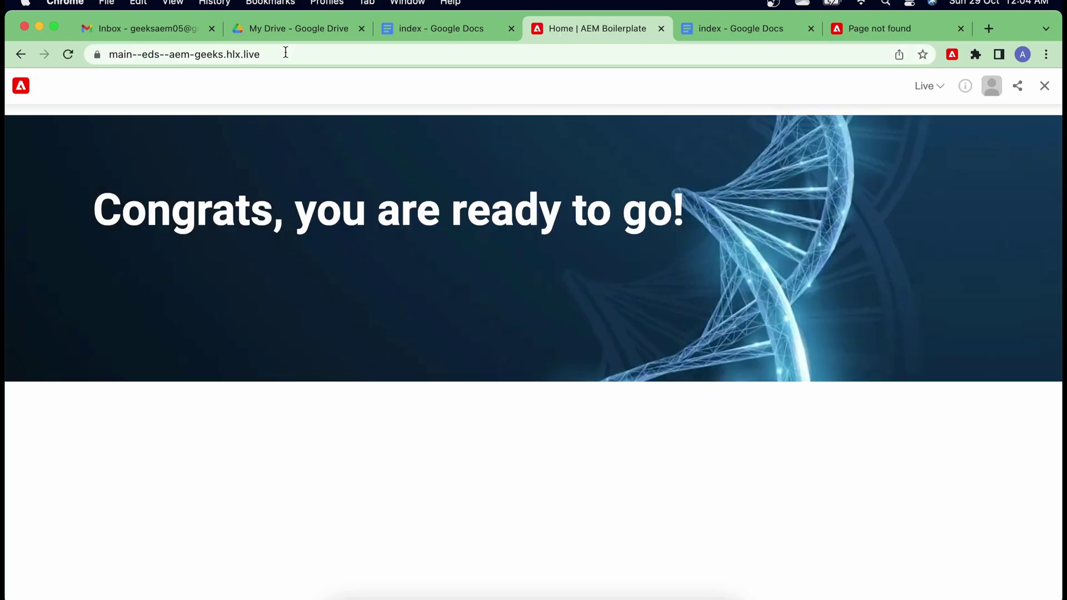
double_click(243, 55)
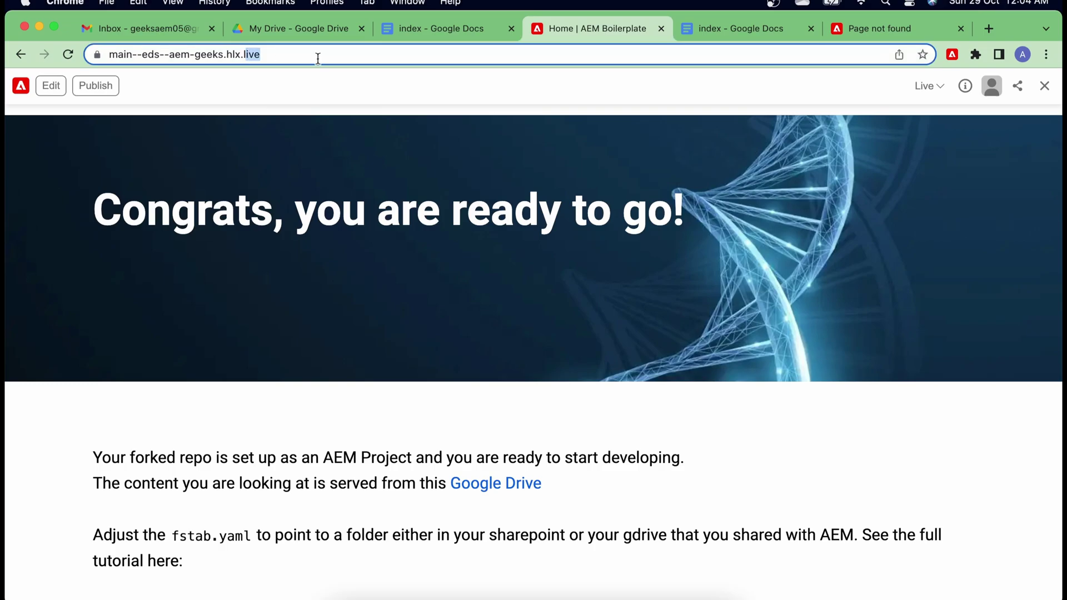
click(602, 597)
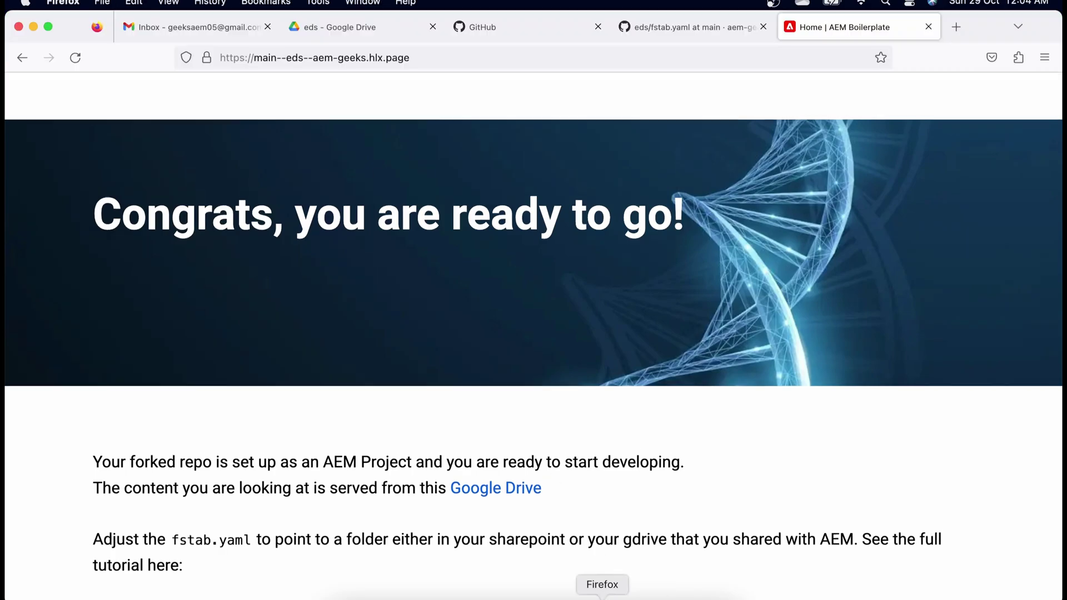
click(492, 57)
click(492, 57)
key(super+a)
key(super+c)
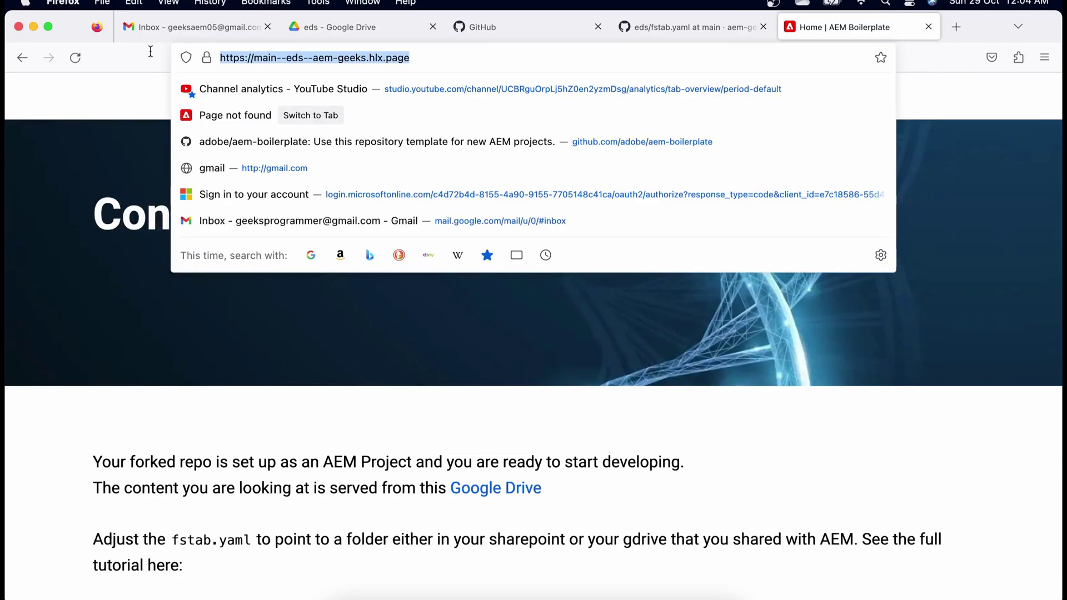
key(Escape)
click(961, 20)
click(633, 57)
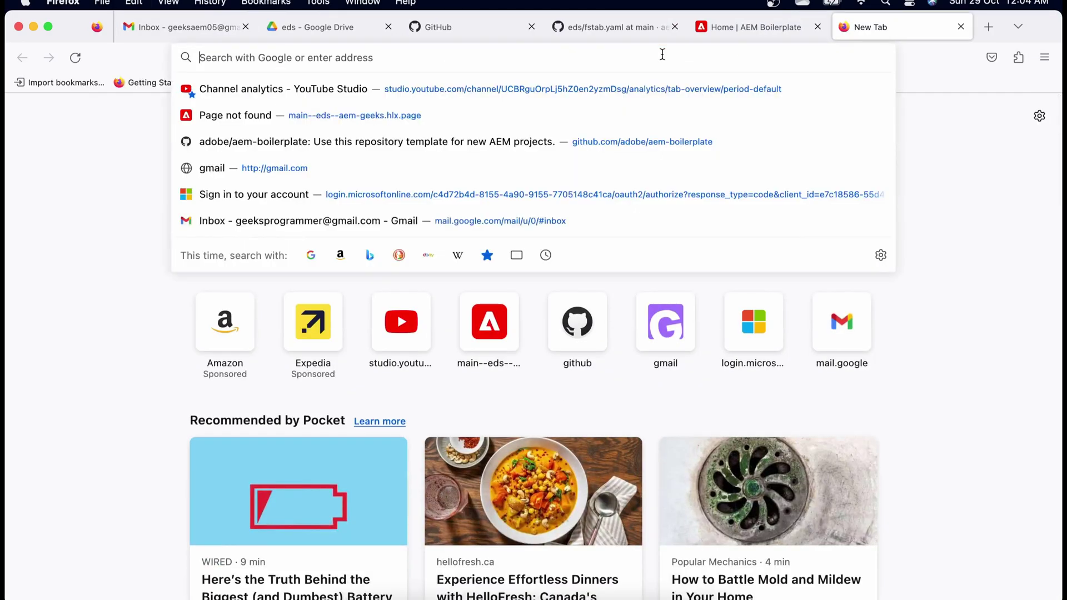
key(super+v)
double_click(378, 57)
text(live)
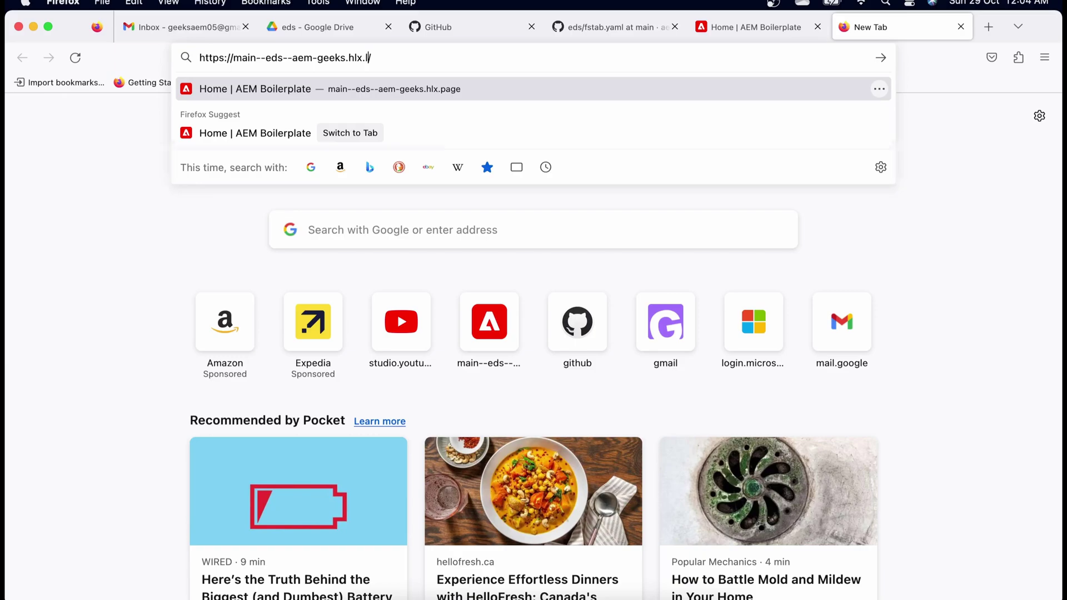
key(Return)
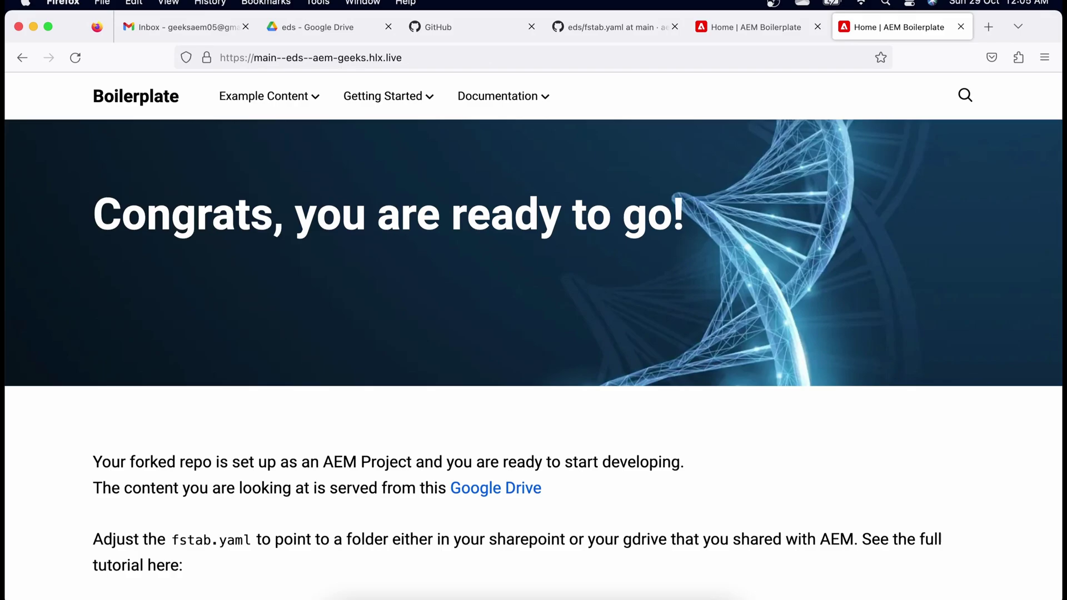
Compare the live page's address in Firefox with the preview page's address in Chrome, and show My Drive in Google Drive
click(408, 57)
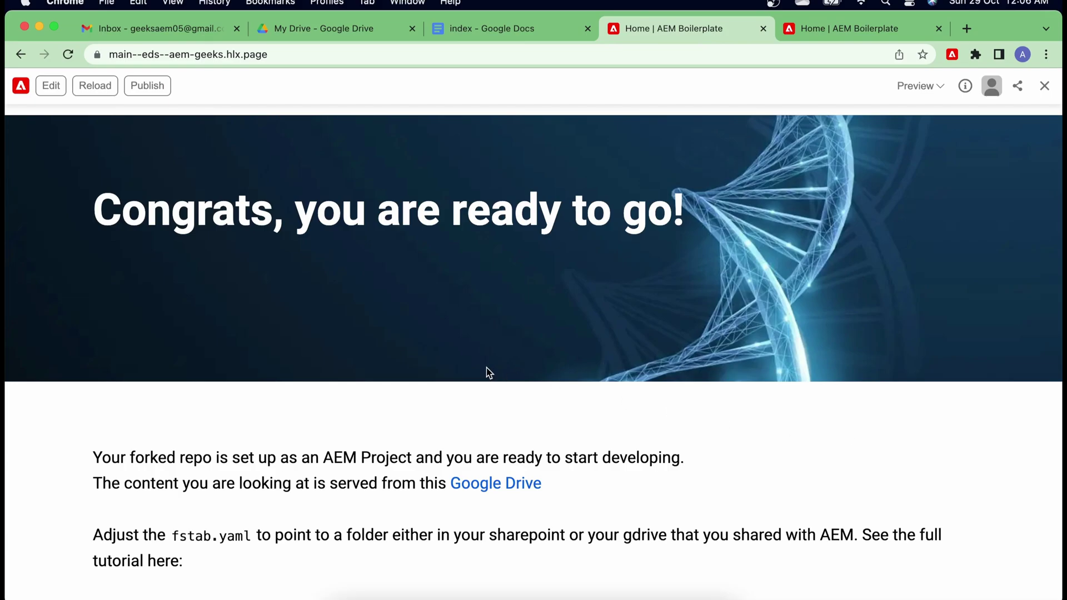
click(278, 55)
click(277, 55)
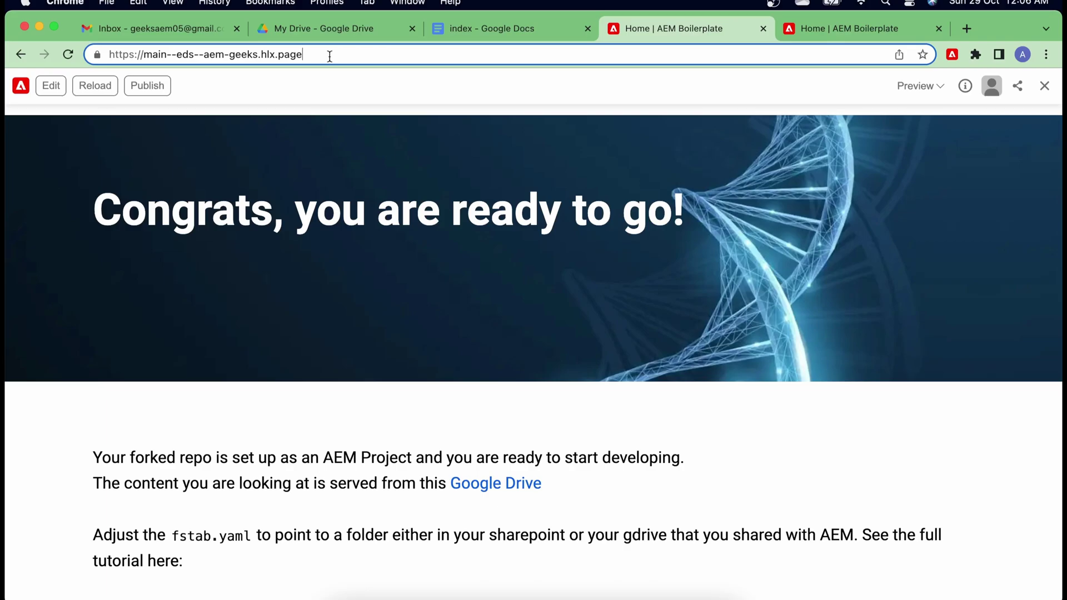
drag(329, 56, 92, 56)
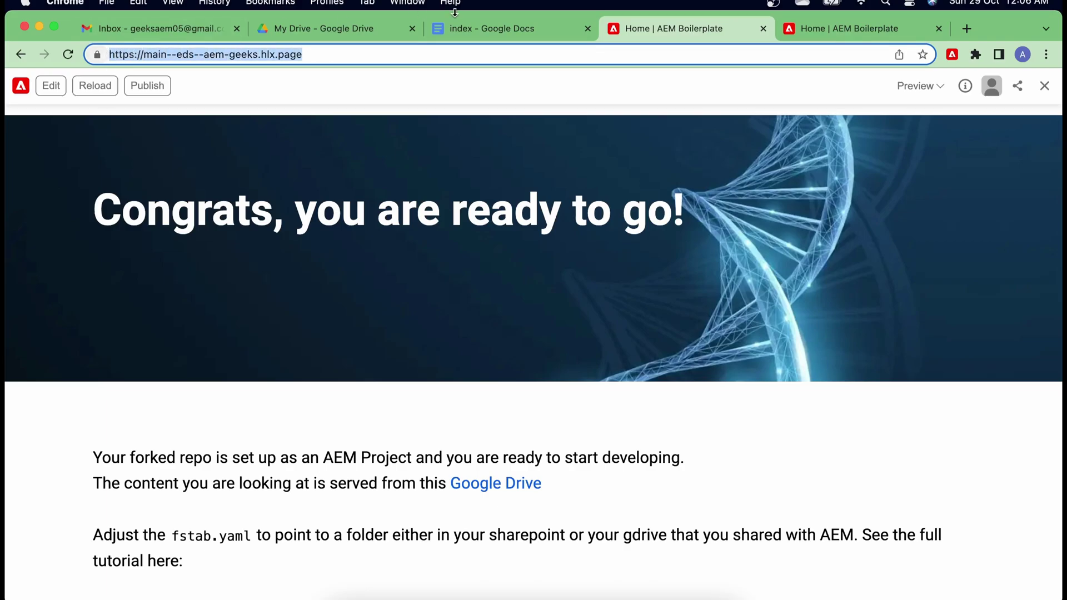
click(350, 27)
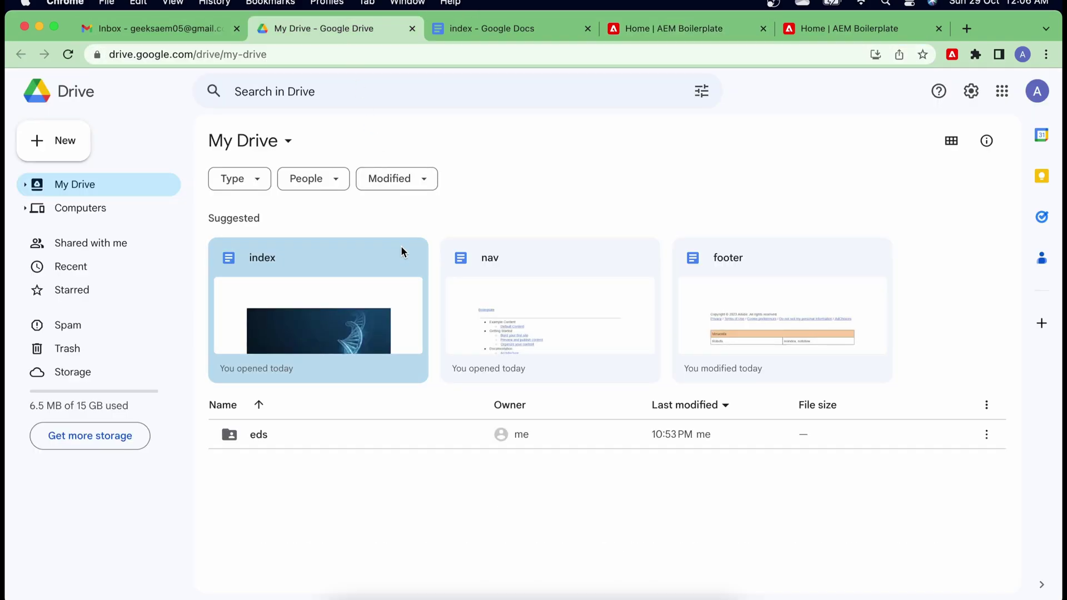
Create a shared Google Docs document in the eds folder and name it home
double_click(259, 435)
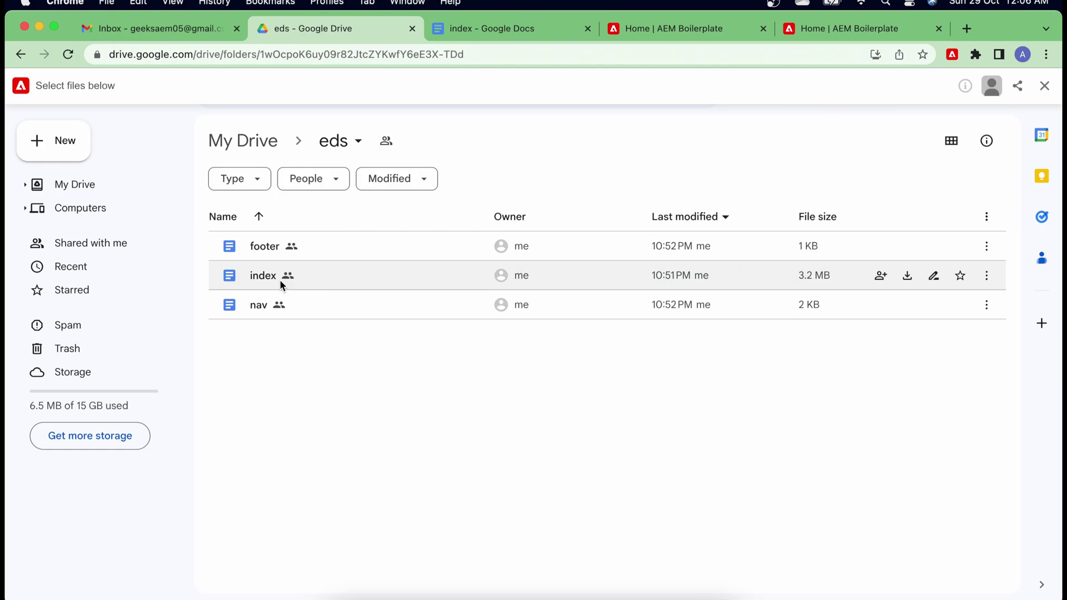
right_click(307, 371)
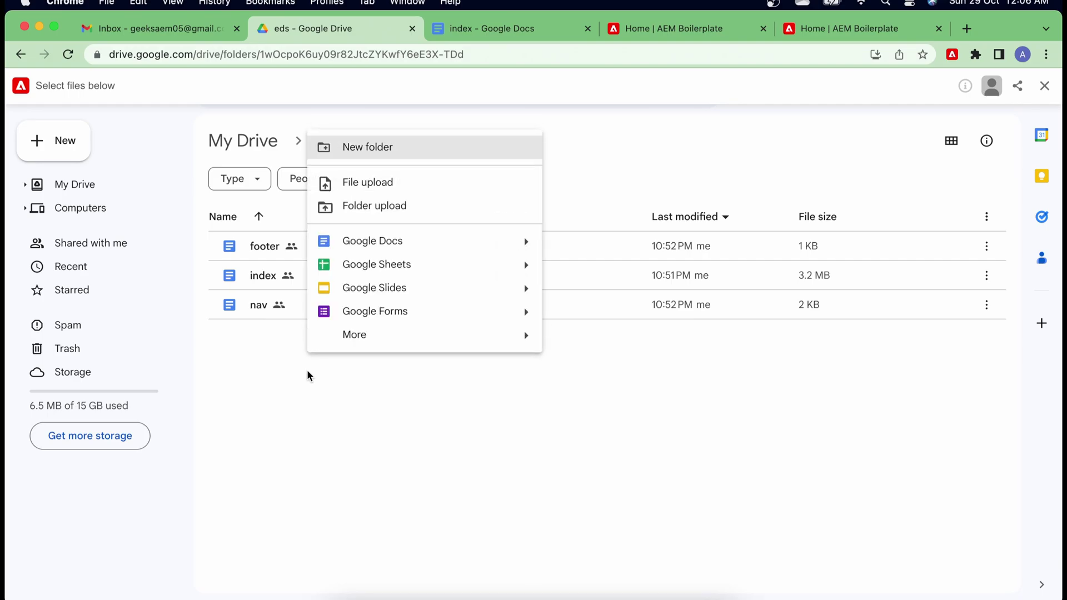
click(374, 243)
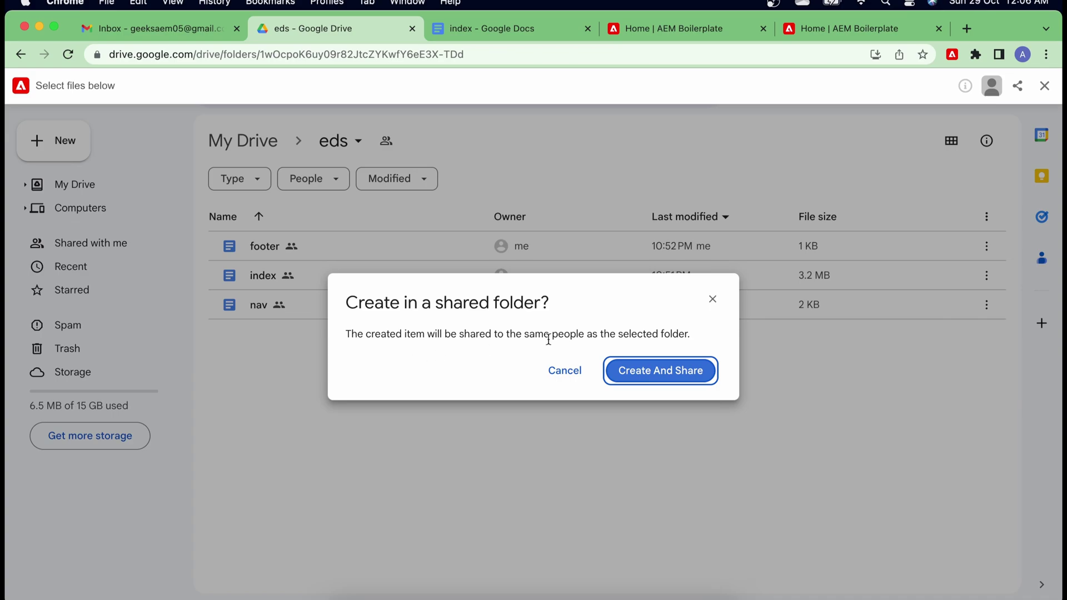
click(659, 378)
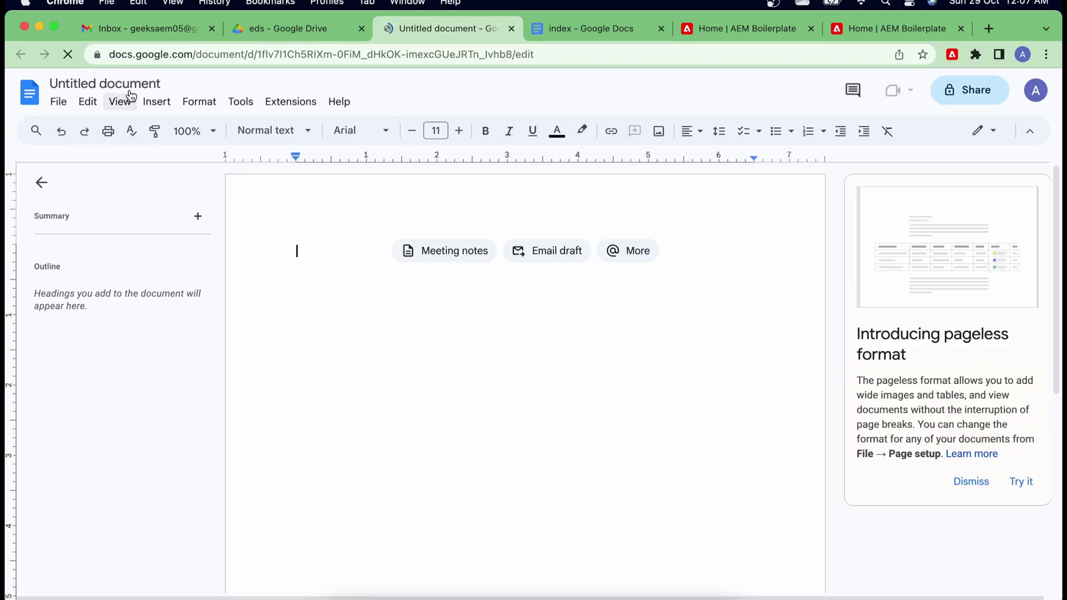
click(123, 82)
text(home)
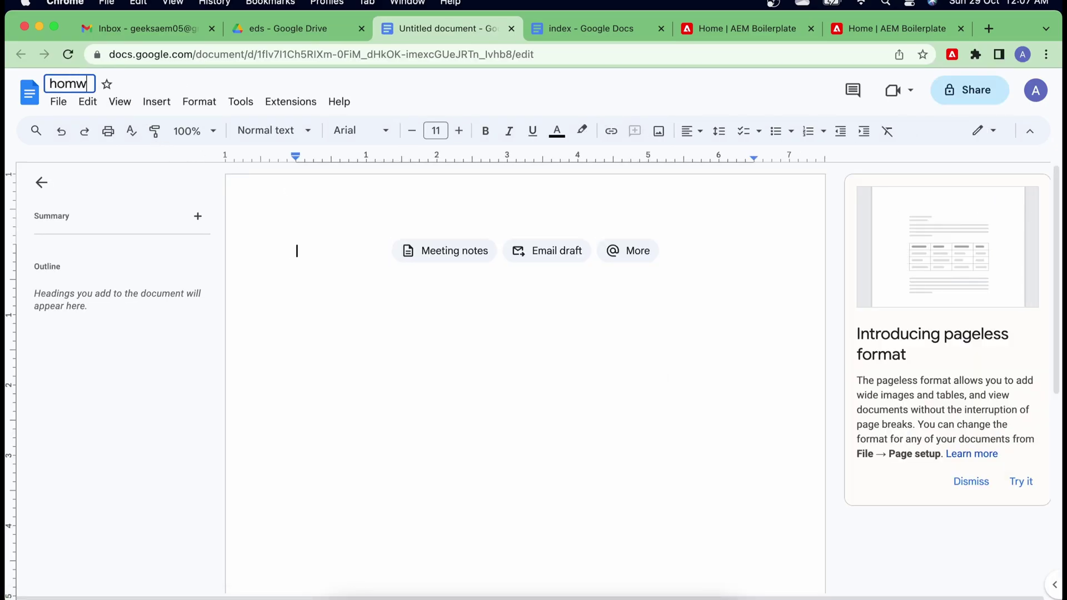
key(BackSpace)
text(e)
key(Return)
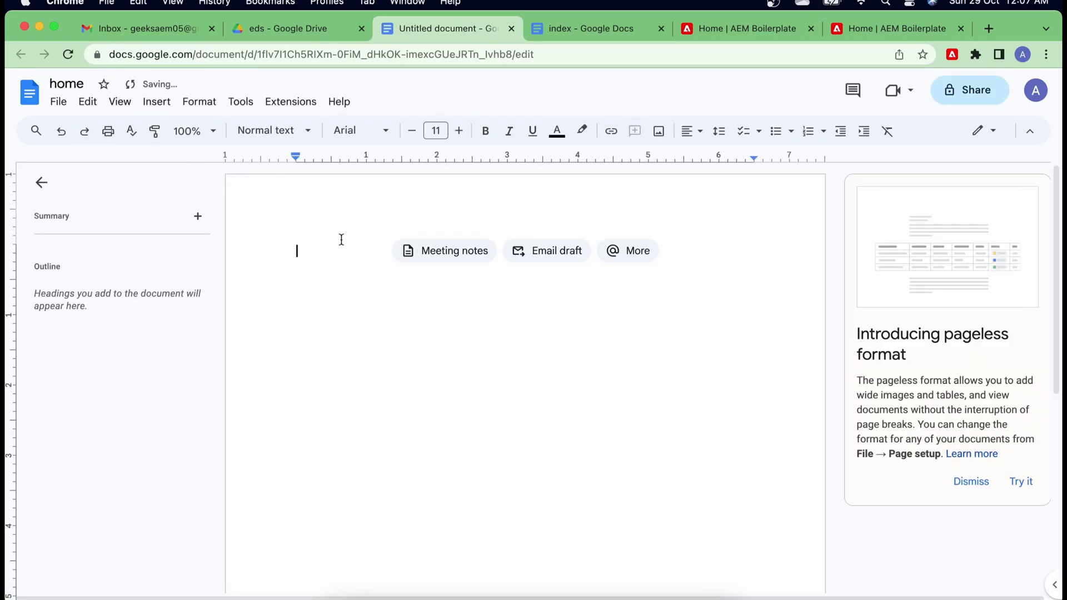
Enter "This is home page" in the home document and format the line as Heading 1
text(This is home page)
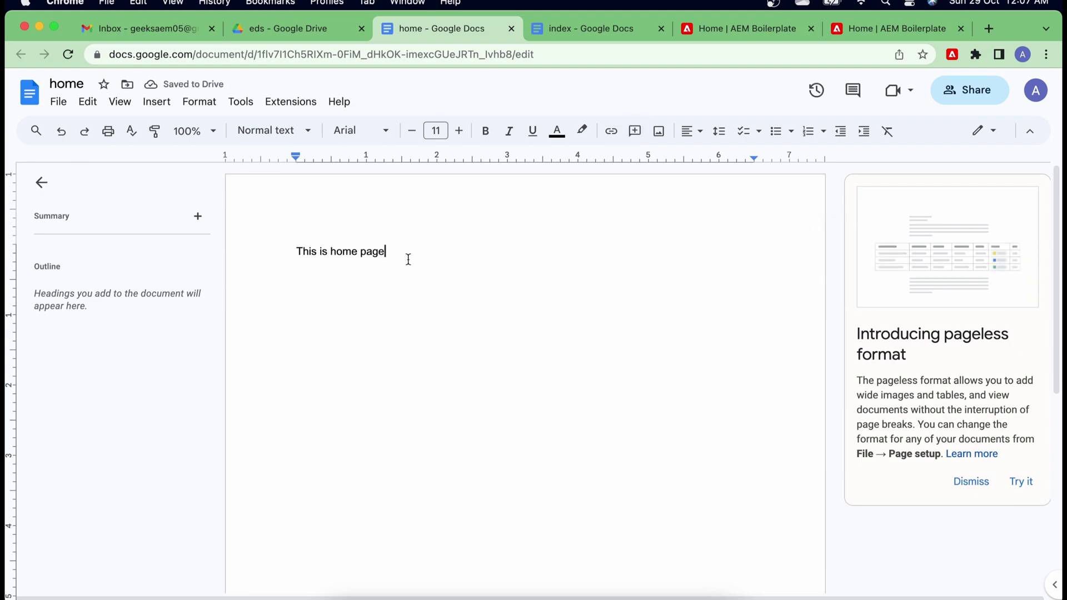
drag(395, 252, 283, 253)
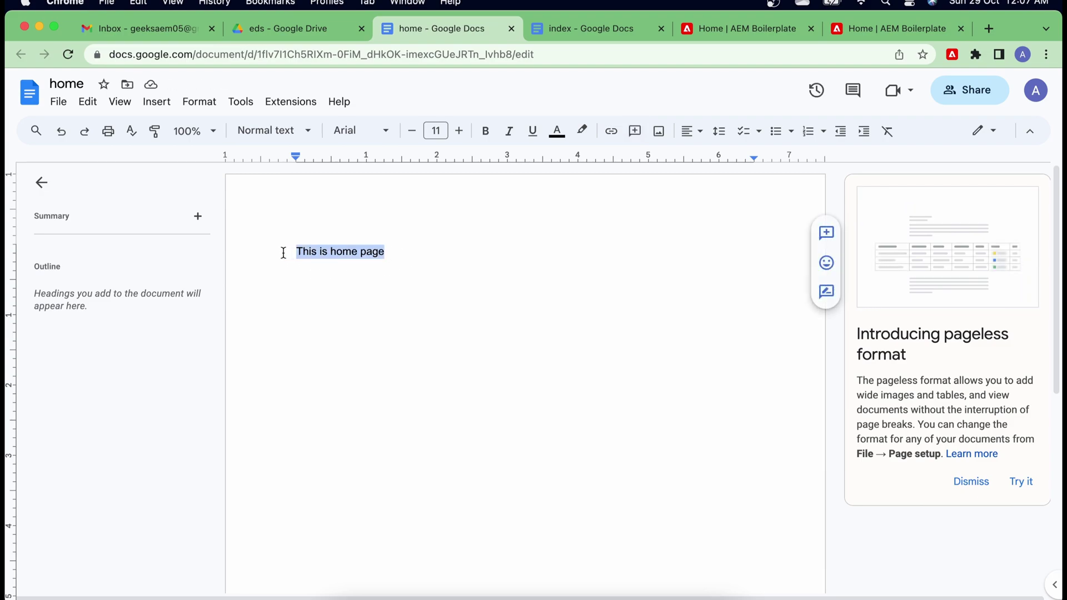
click(303, 131)
mouse_move(295, 287)
mouse_move(293, 322)
click(445, 315)
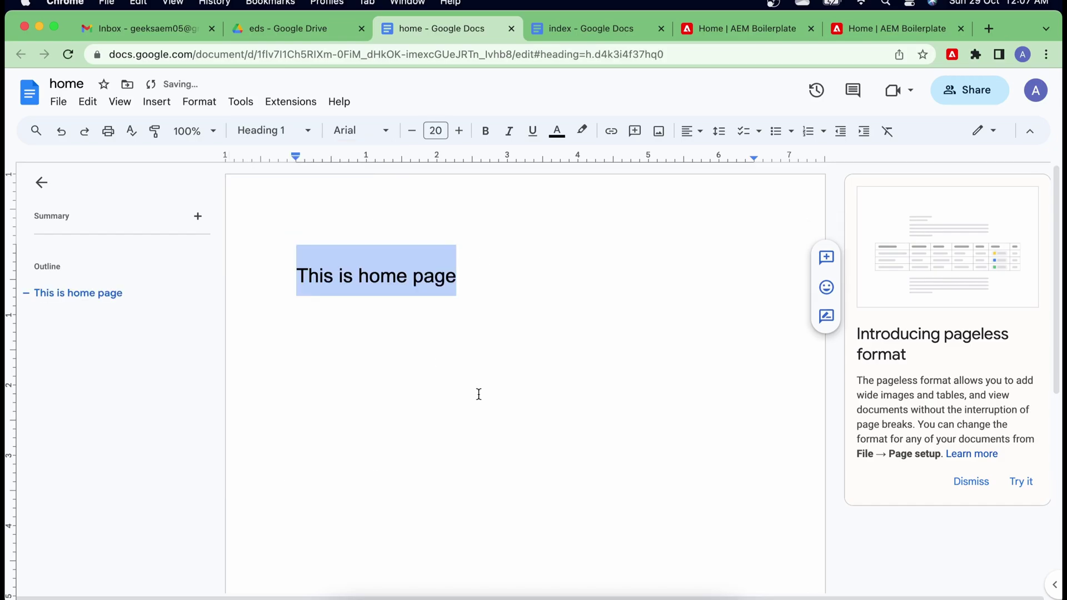
click(478, 395)
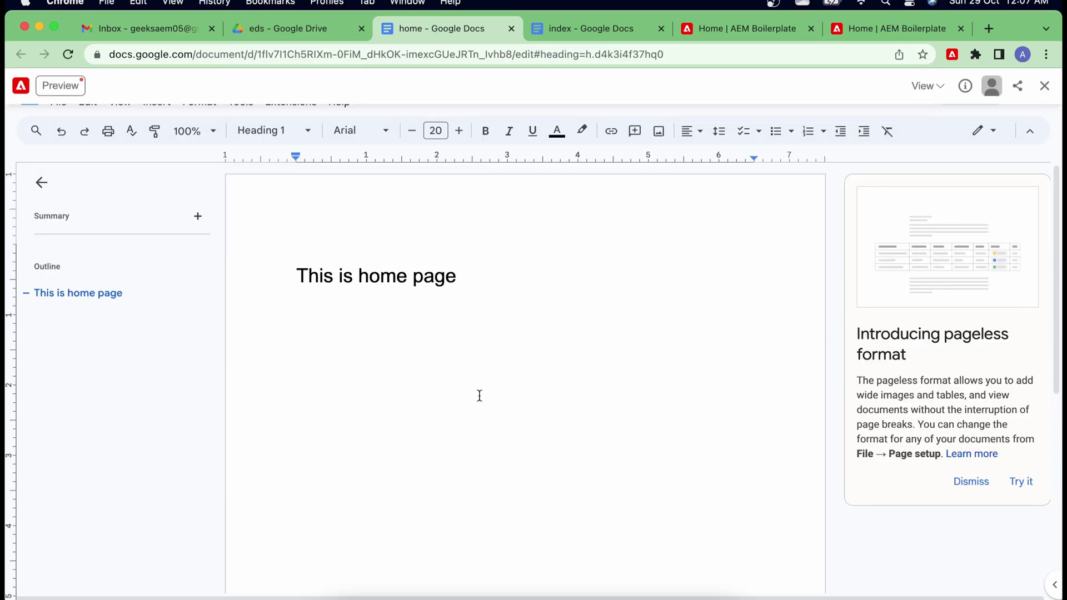
Check Sidekick's view options, generate the home document's preview and inspect the preview page's address
click(937, 85)
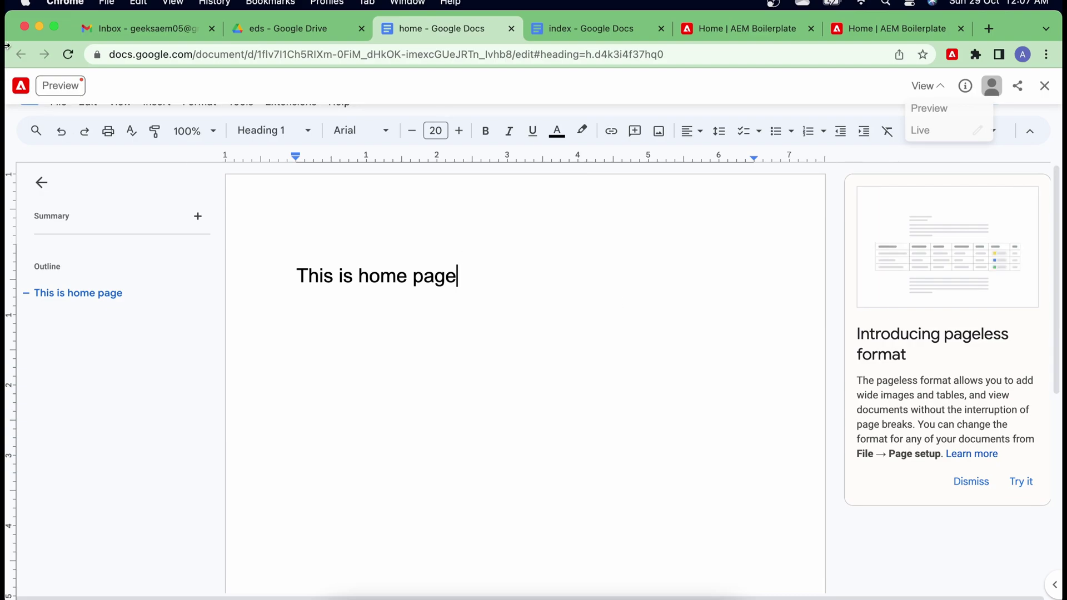
click(59, 86)
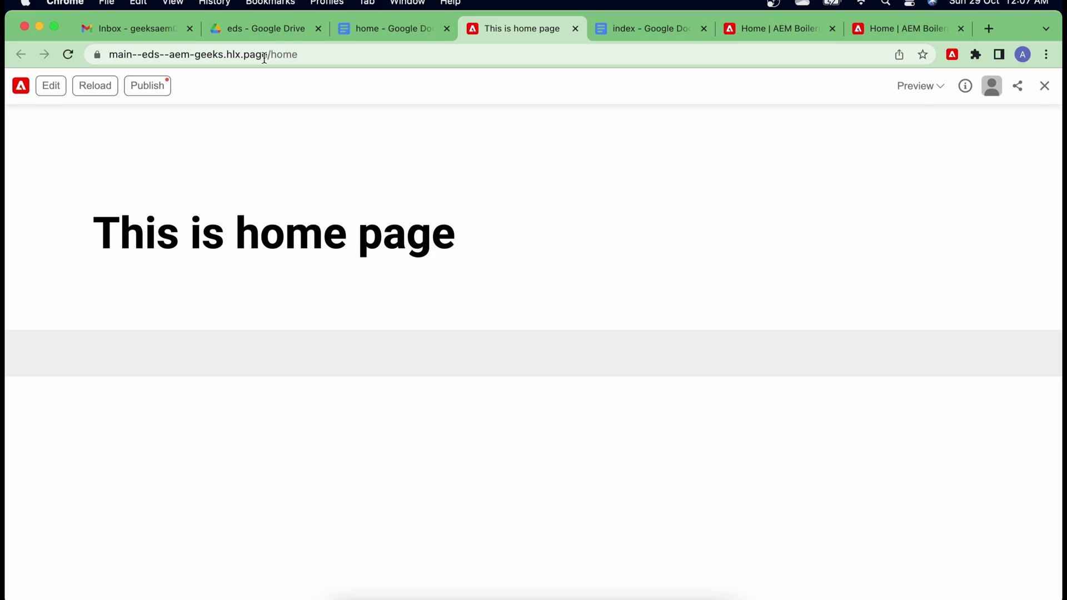
drag(268, 54, 113, 56)
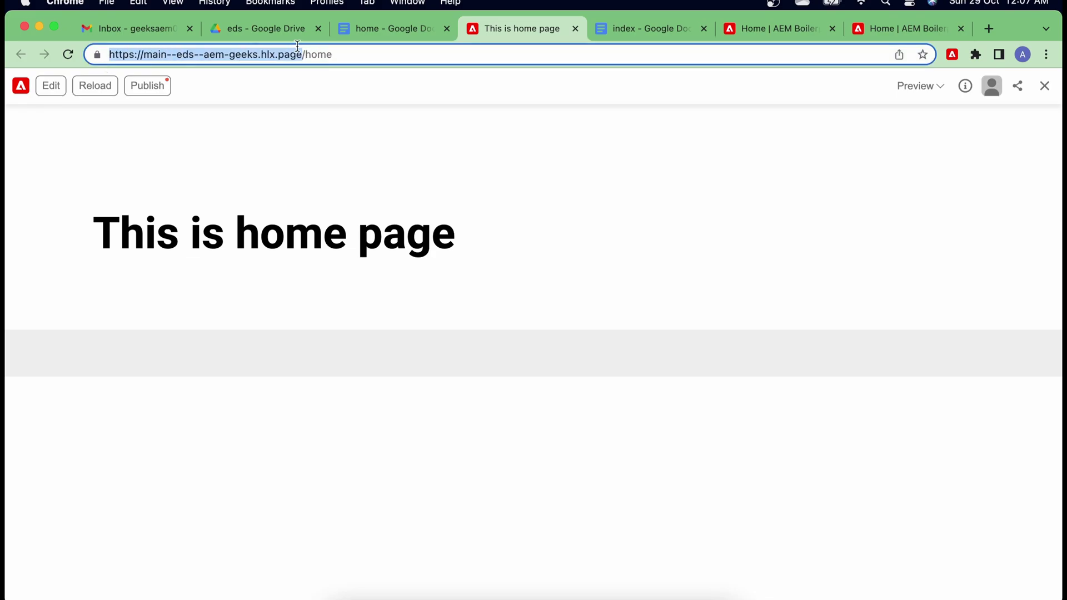
click(334, 55)
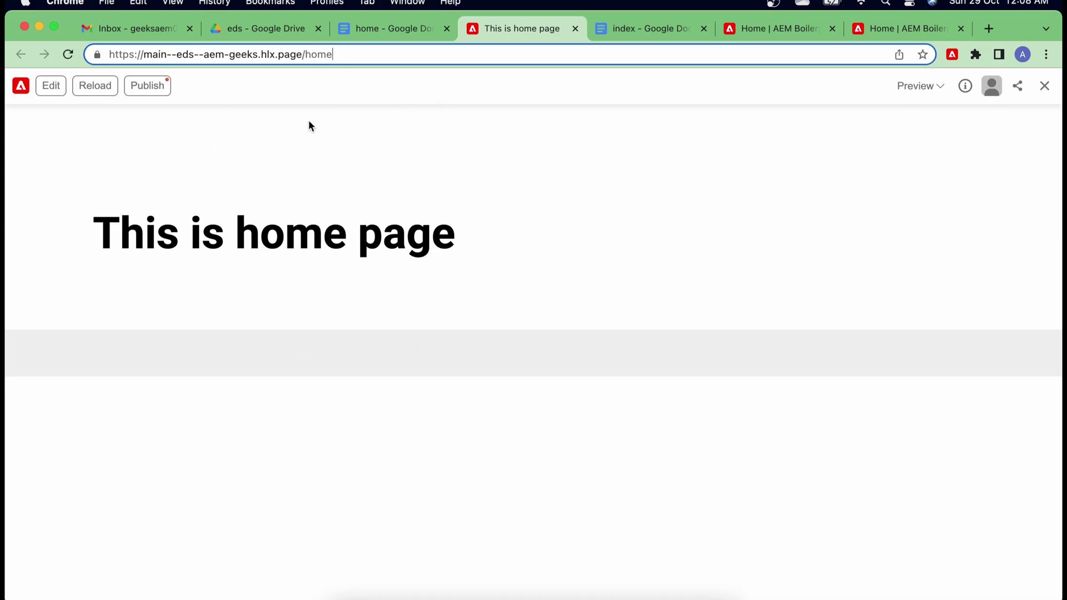
Publish the home page with Sidekick and check its Preview and Live environment options, keeping Live
click(149, 88)
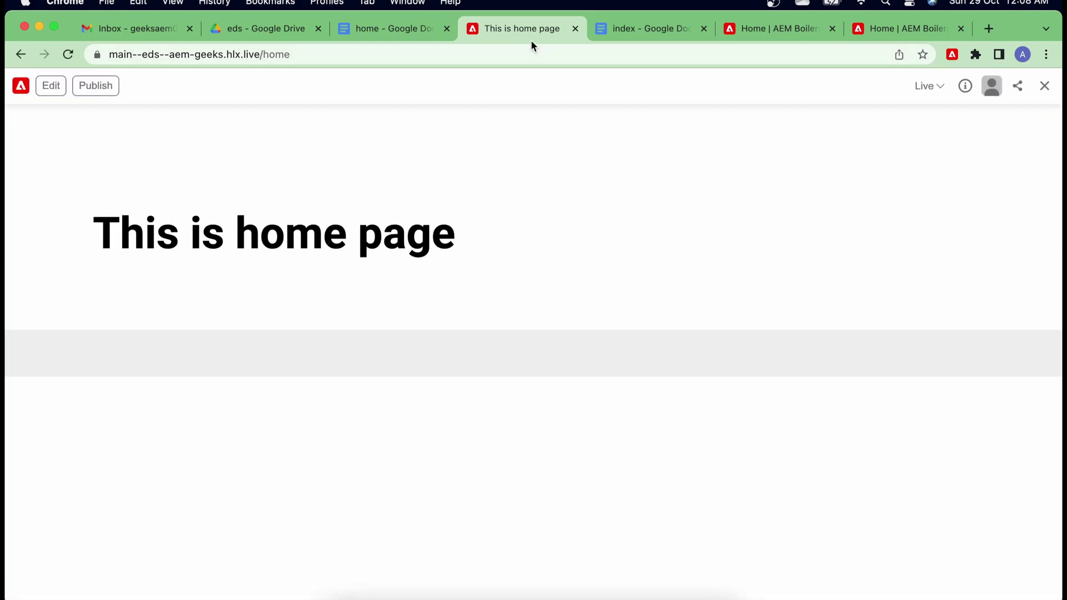
click(943, 86)
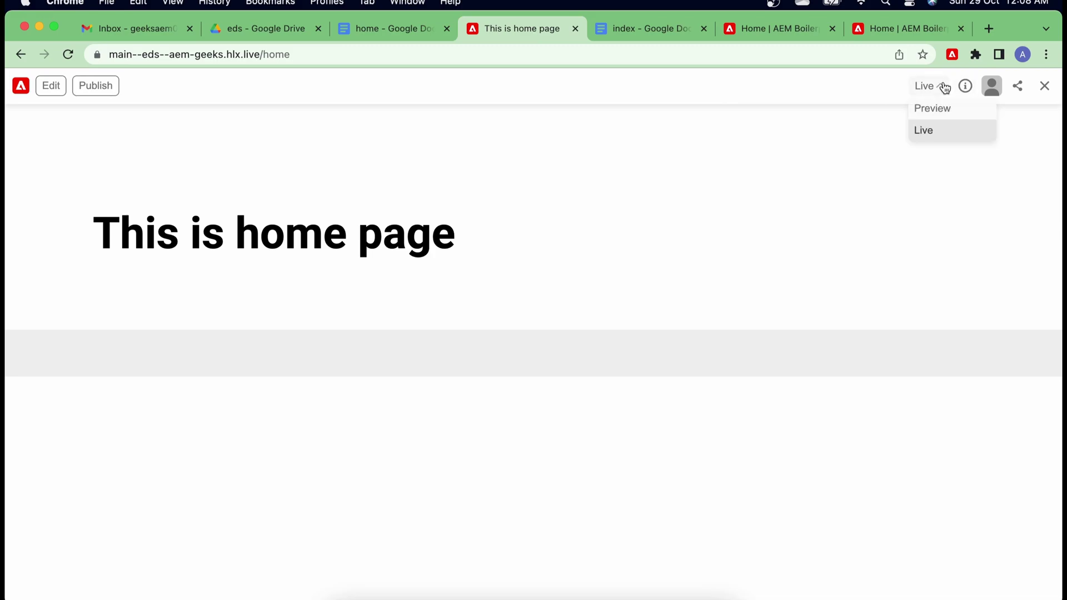
click(925, 131)
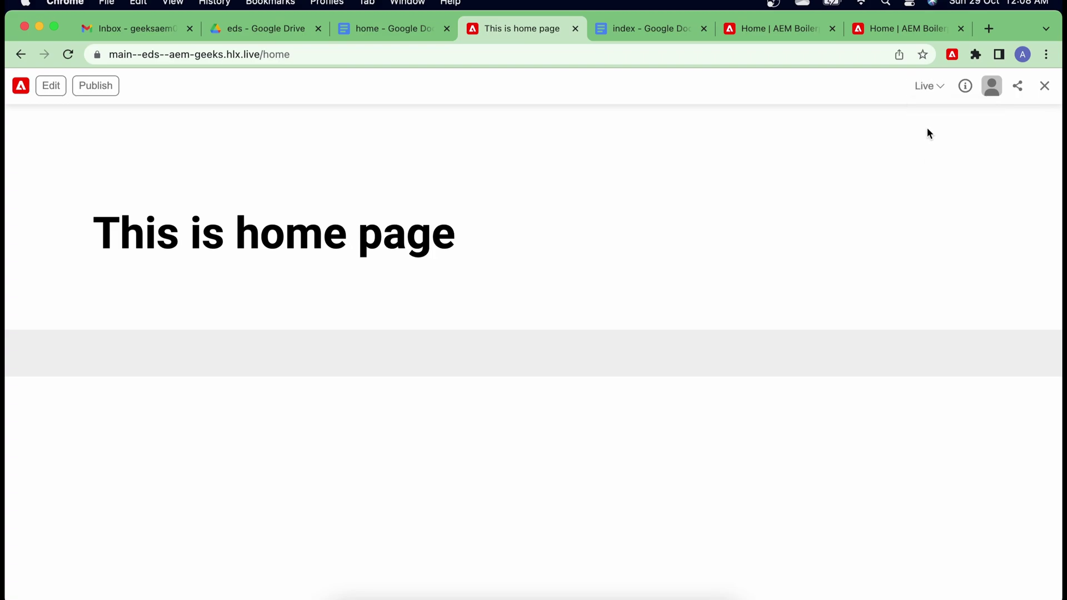
click(927, 88)
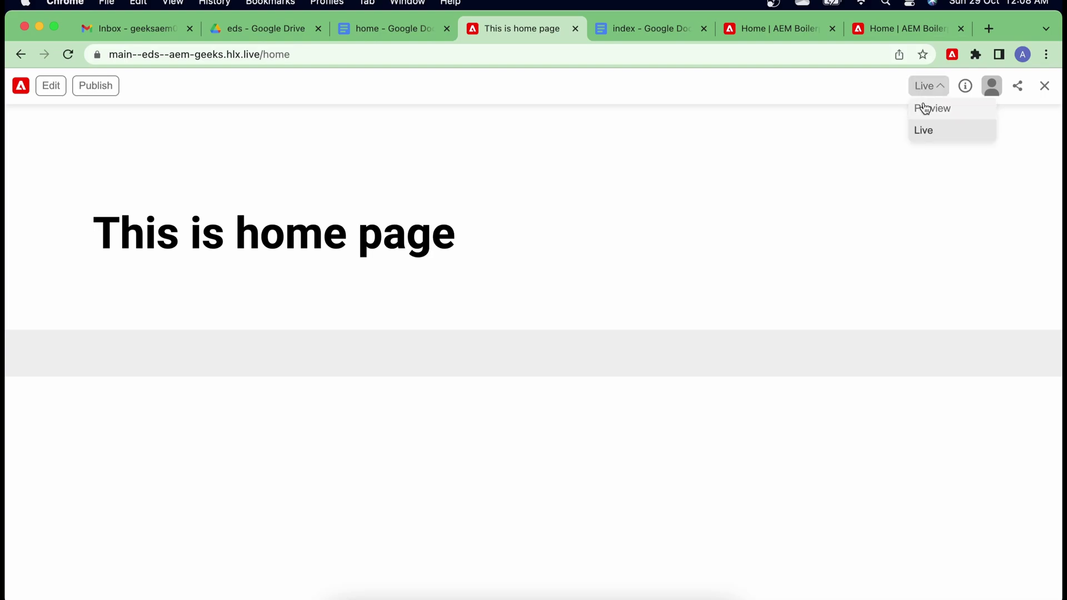
click(922, 129)
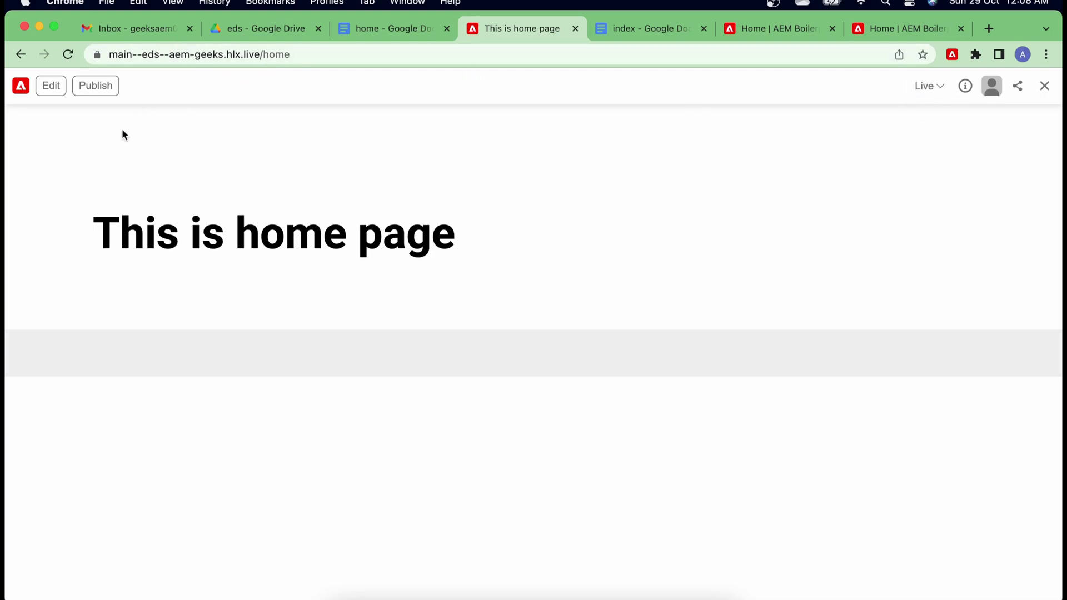
Generate Sidekick previews of the home and index files together from the eds folder in Google Drive
key(super+2)
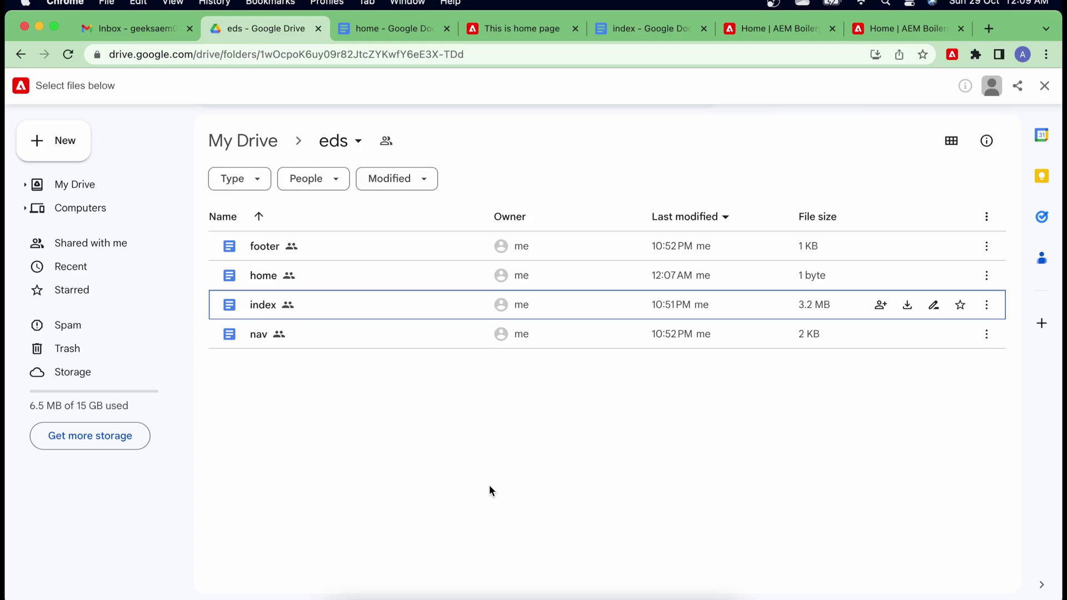
click(381, 28)
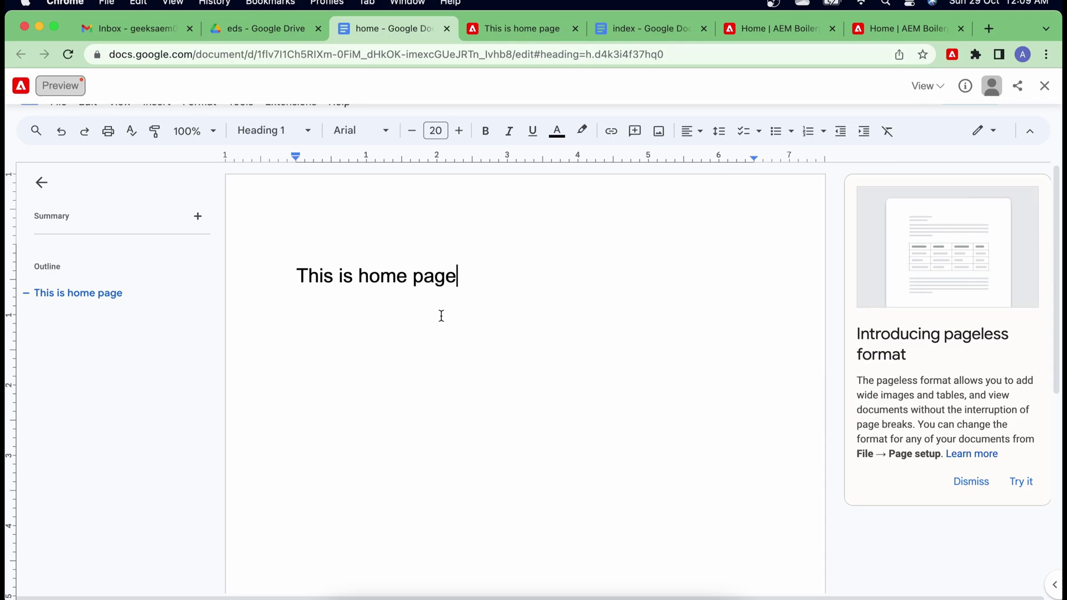
click(262, 27)
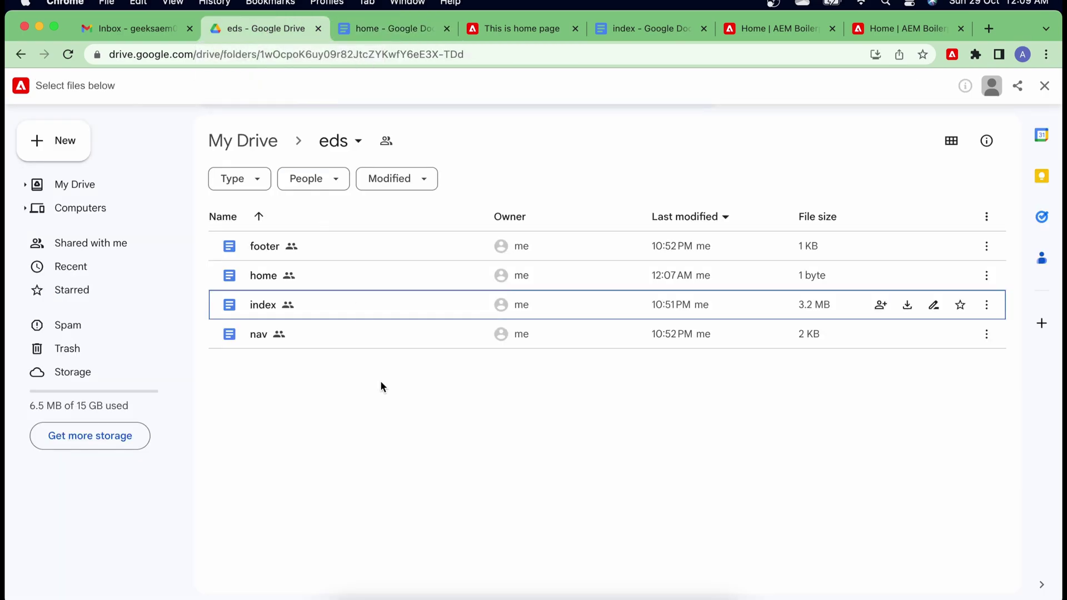
click(362, 276)
shift+click(362, 303)
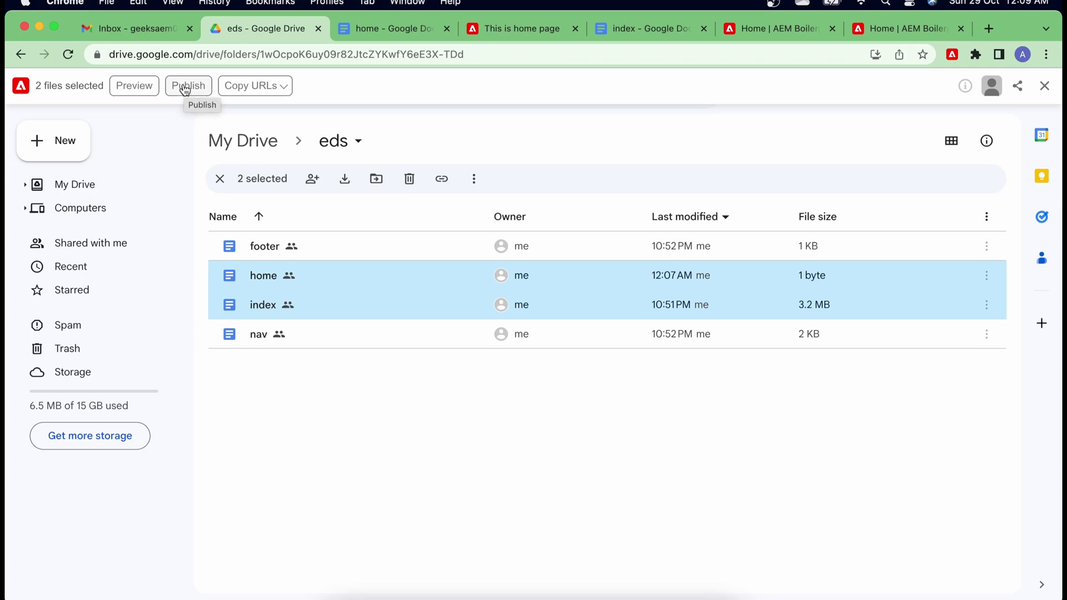
click(135, 86)
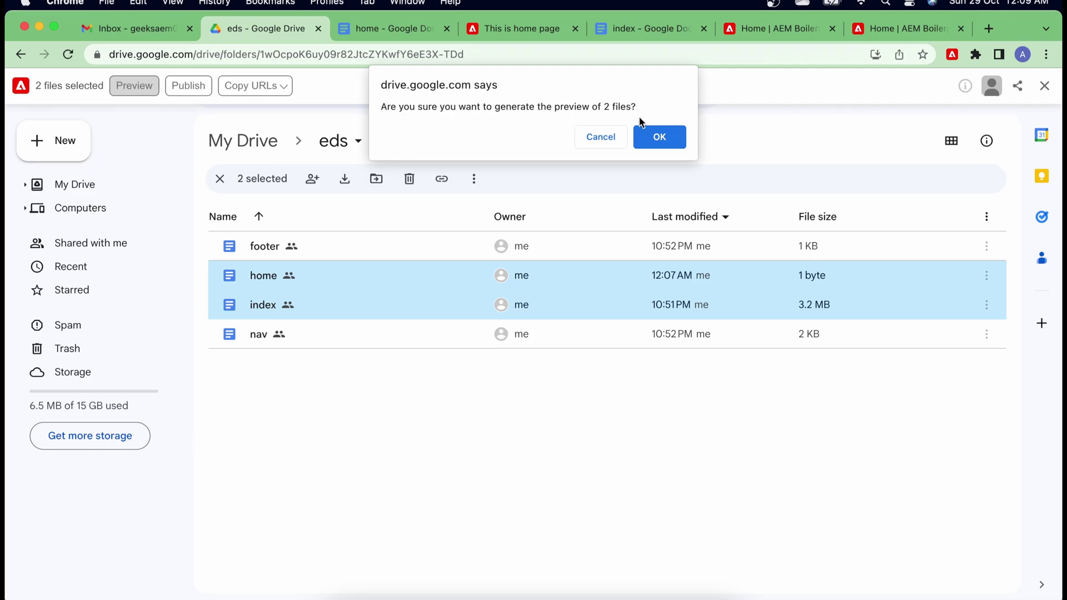
click(659, 138)
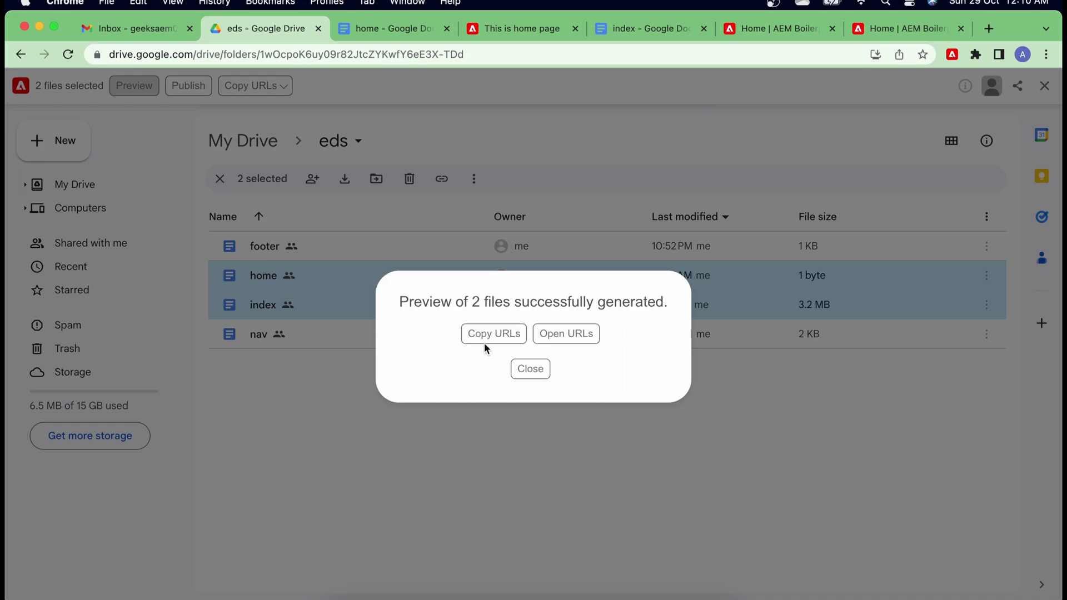
Open the generated preview URLs of both files and look at the index and home preview pages
click(558, 332)
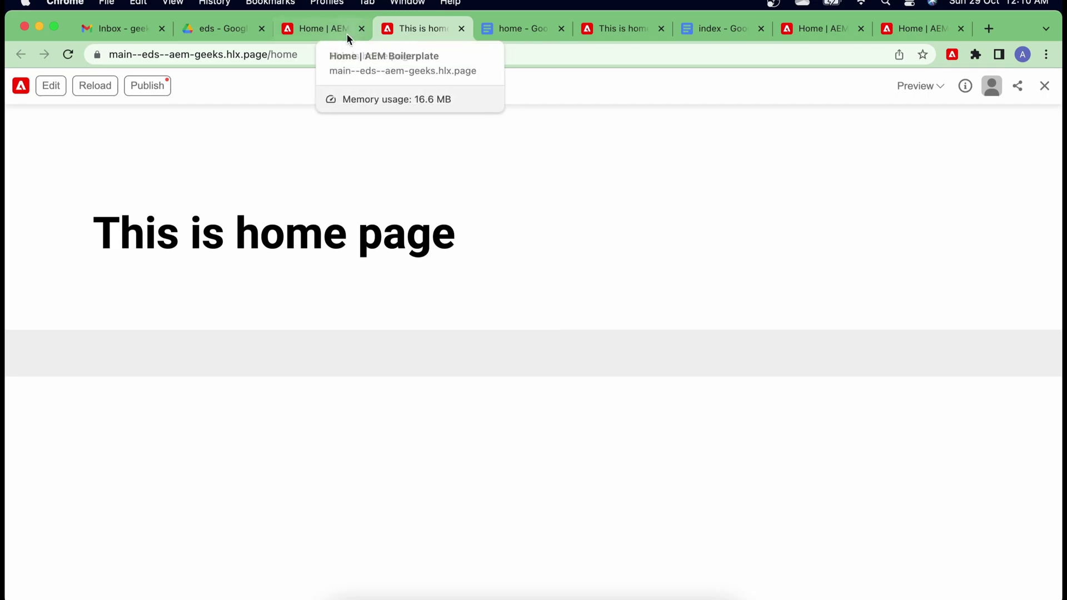
click(330, 29)
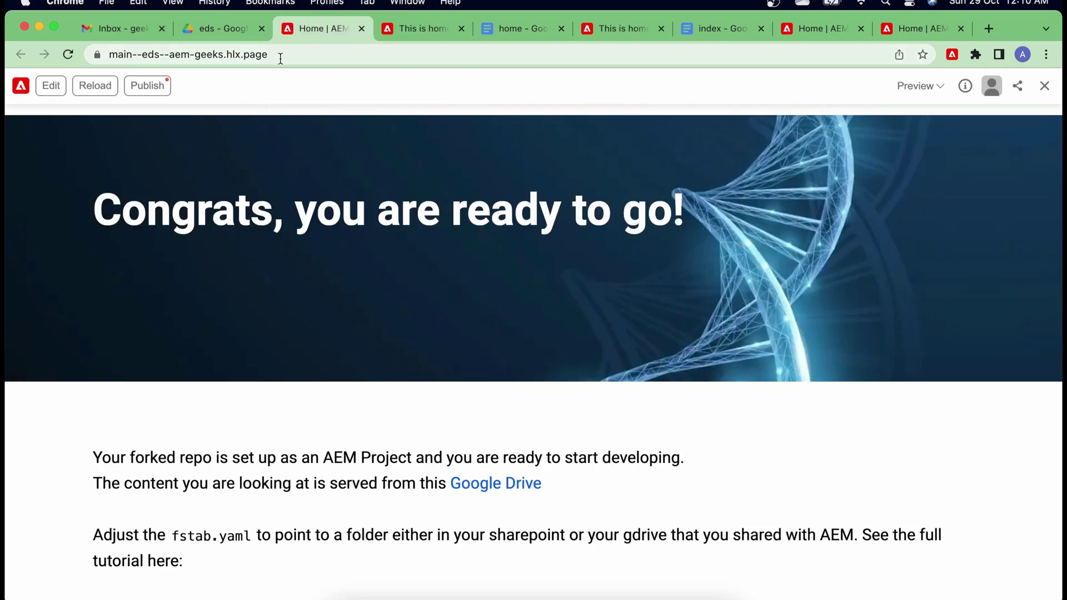
click(407, 28)
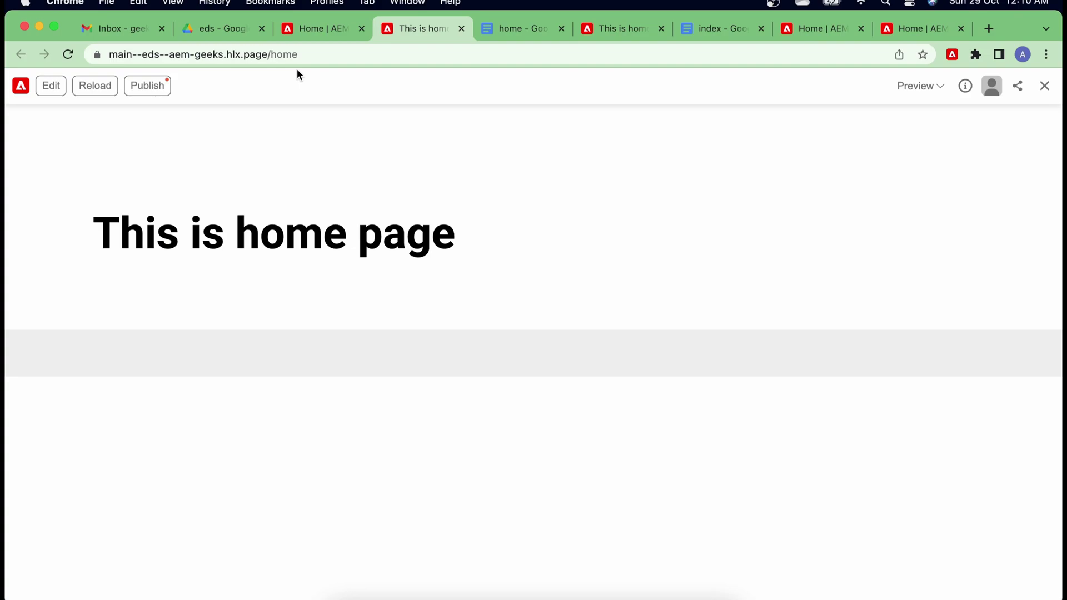
Clear the file selection in the eds folder and move the home document to trash
click(222, 28)
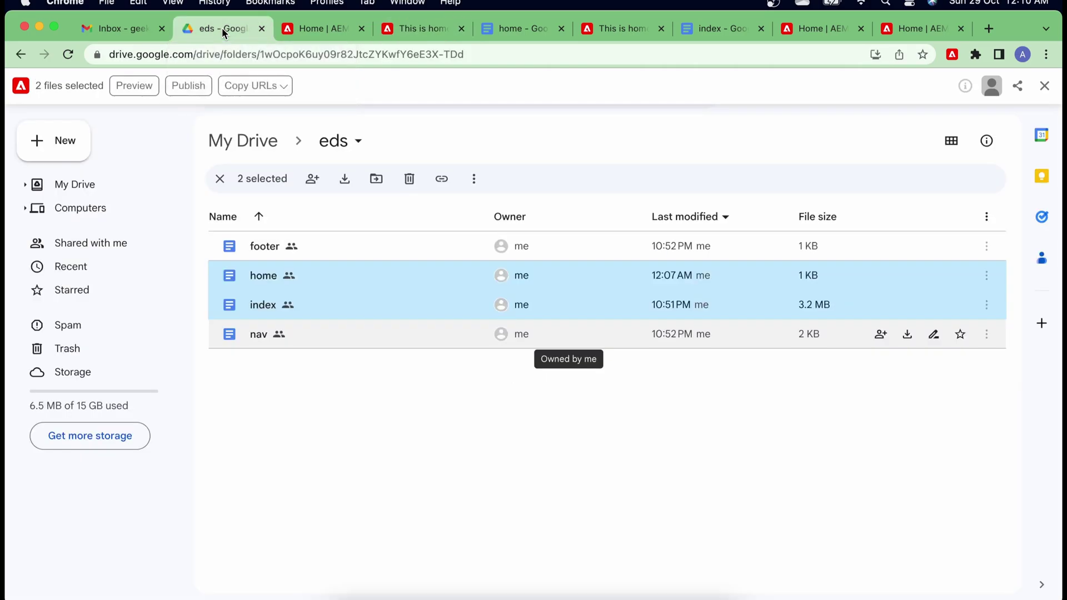
click(318, 392)
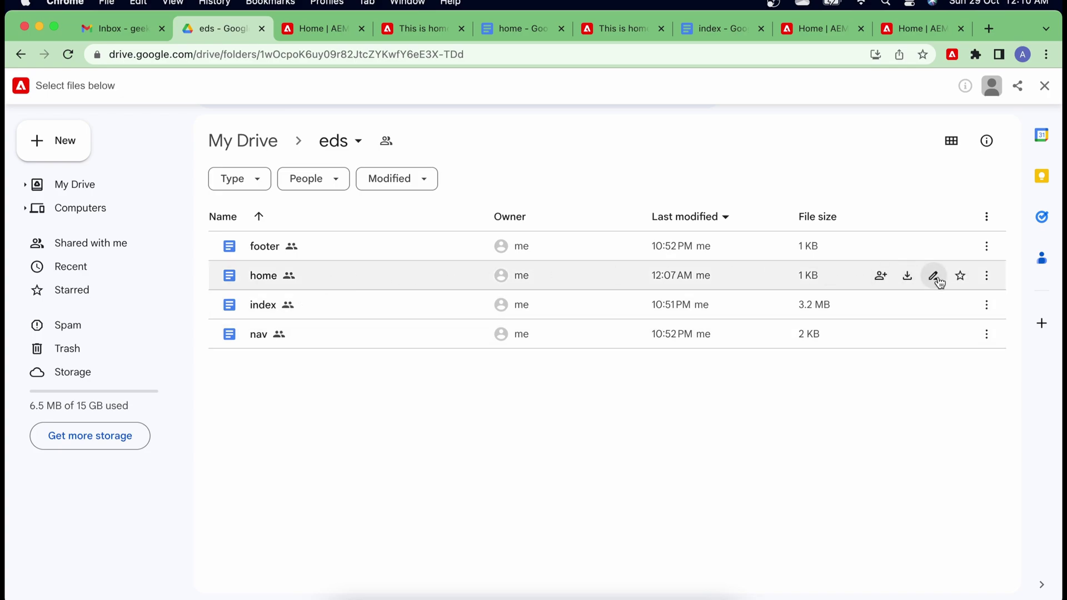
click(992, 277)
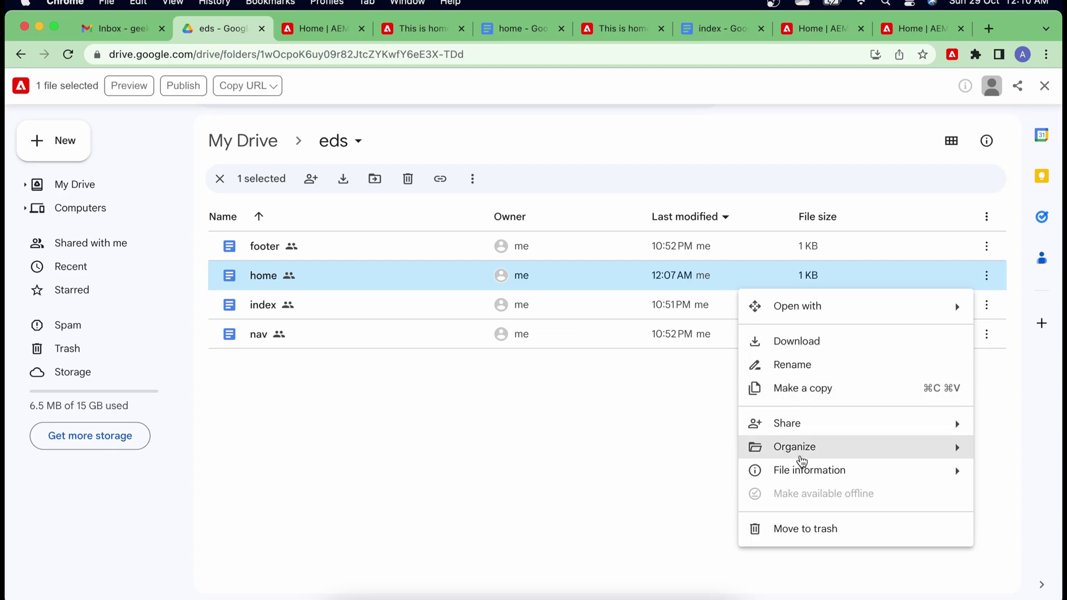
click(798, 529)
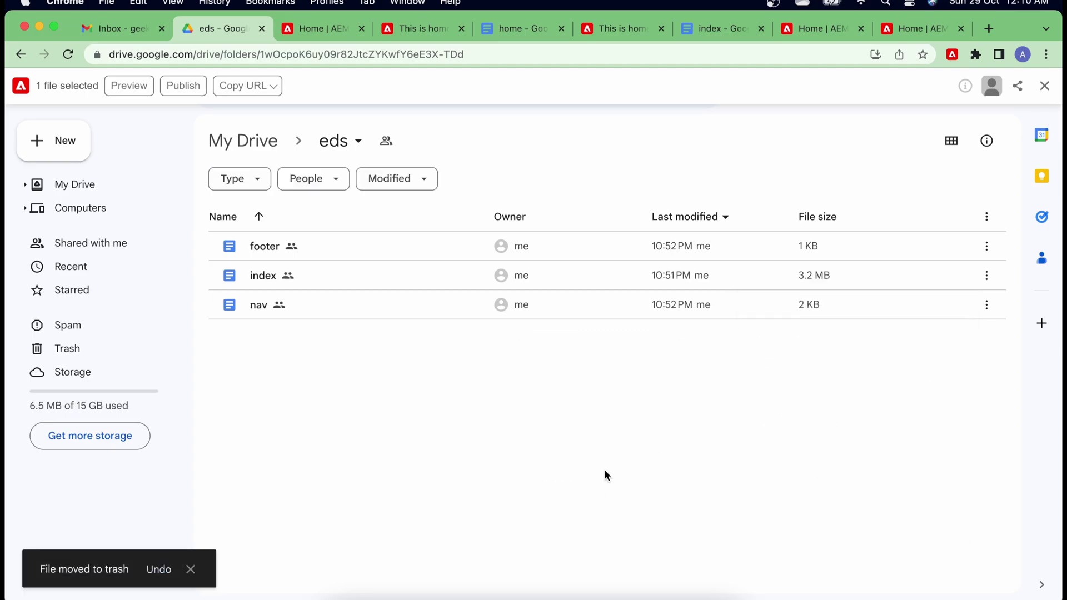
Reload the home preview page after the document's removal, and show the index preview page
click(402, 21)
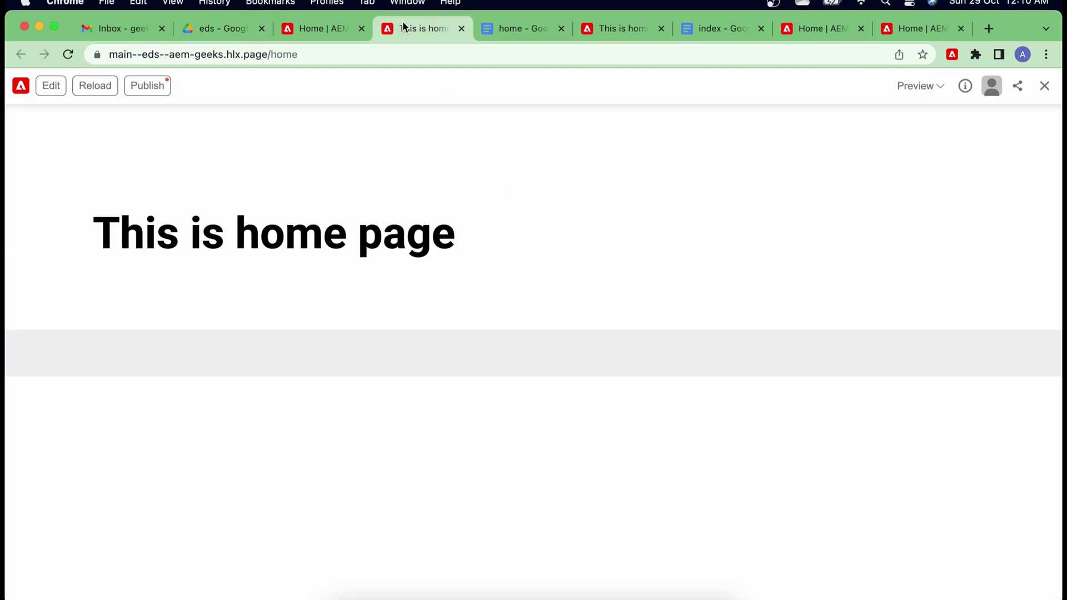
click(69, 55)
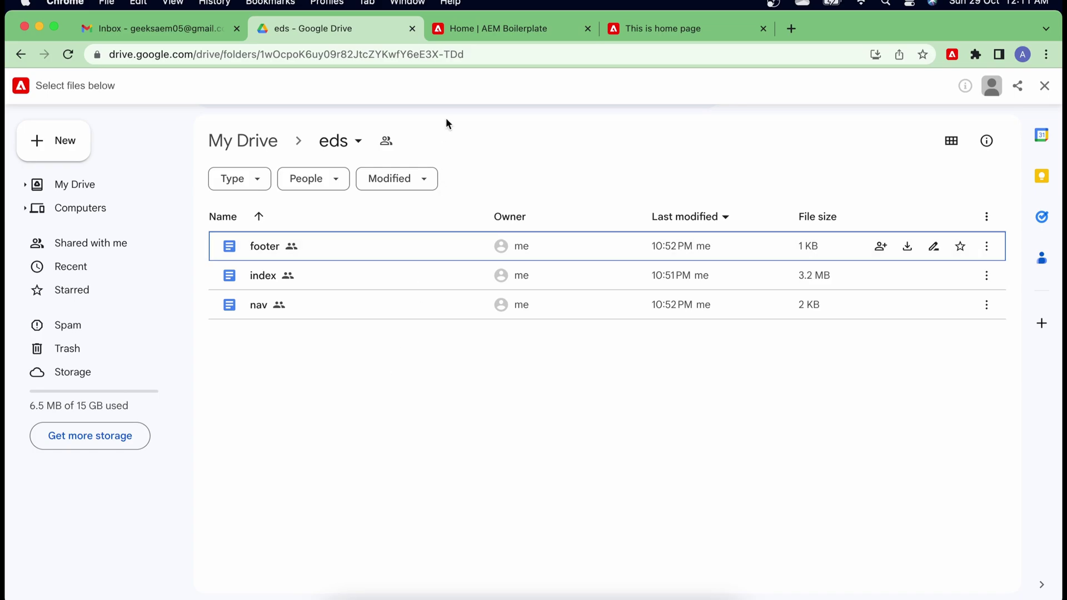
click(491, 34)
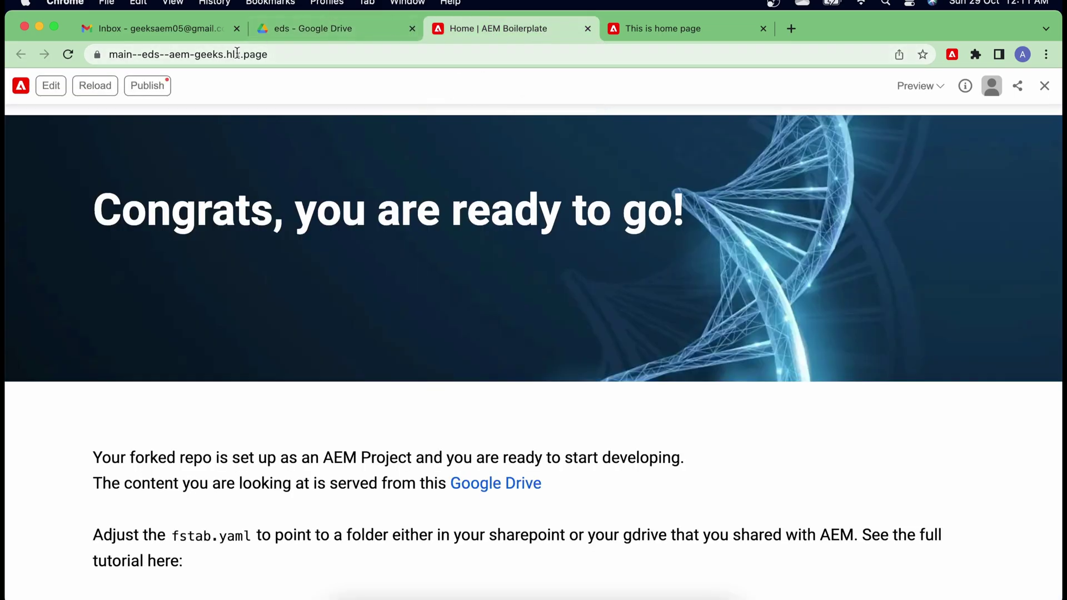
Close the index preview, reload the home preview, and open the home page's live version at main--eds--aem-geeks.hlx.live/home in a new tab
click(587, 28)
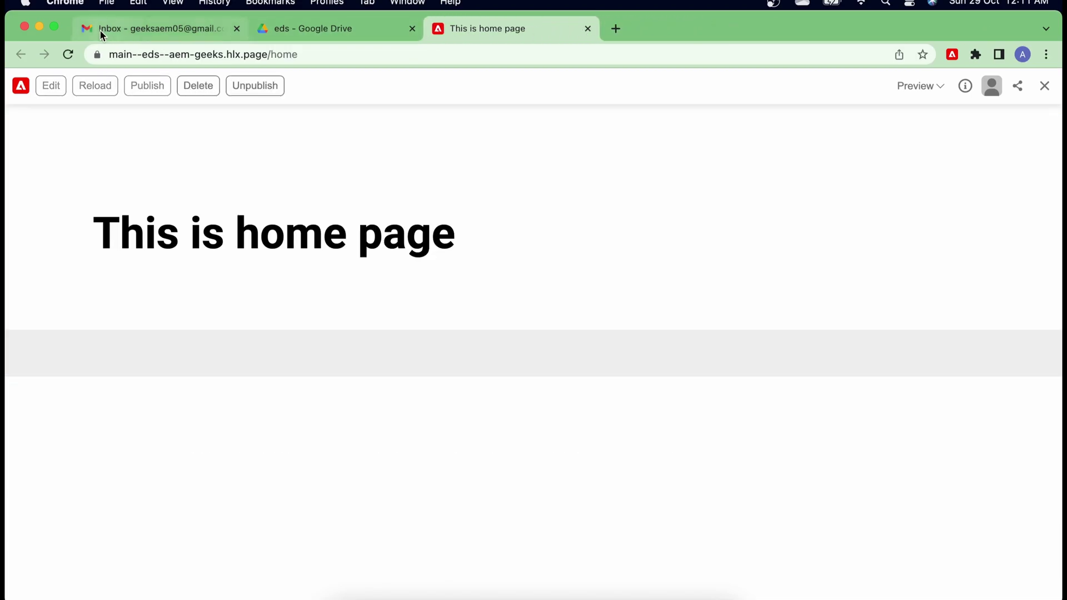
click(67, 53)
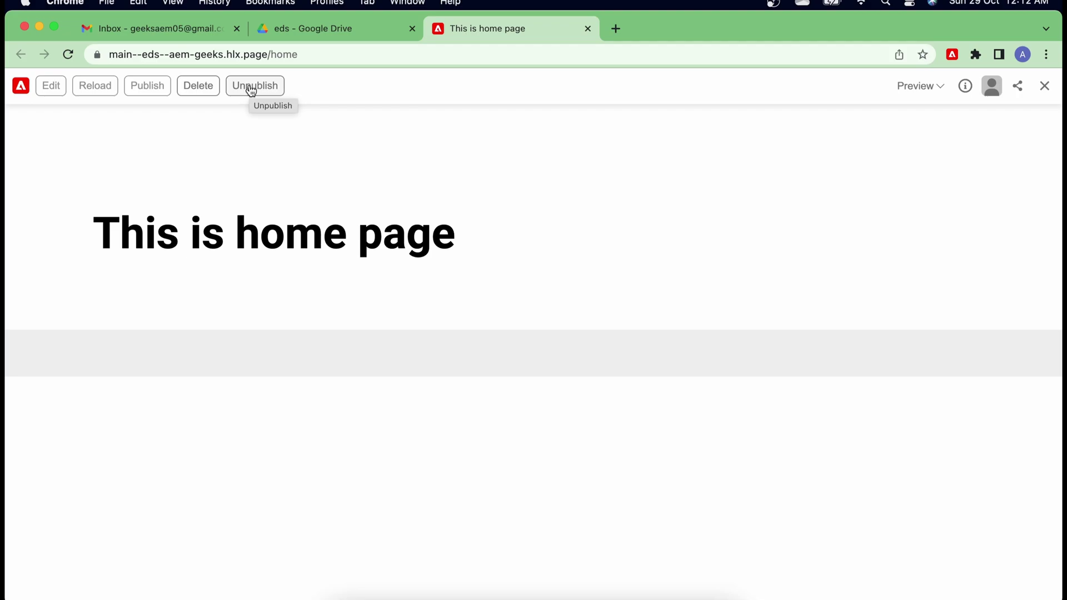
click(314, 54)
key(super+c)
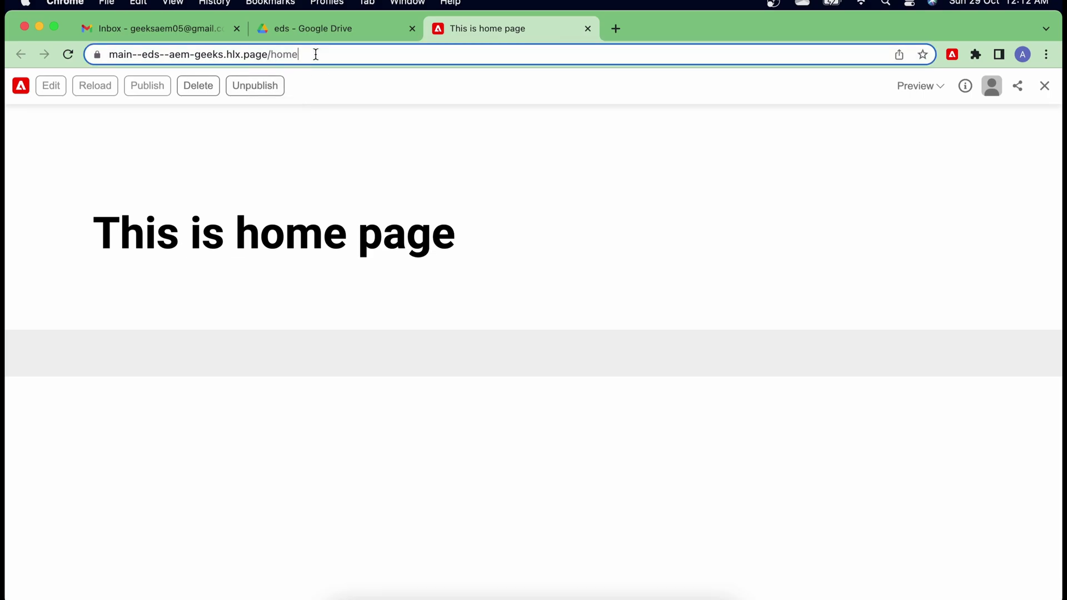
click(615, 28)
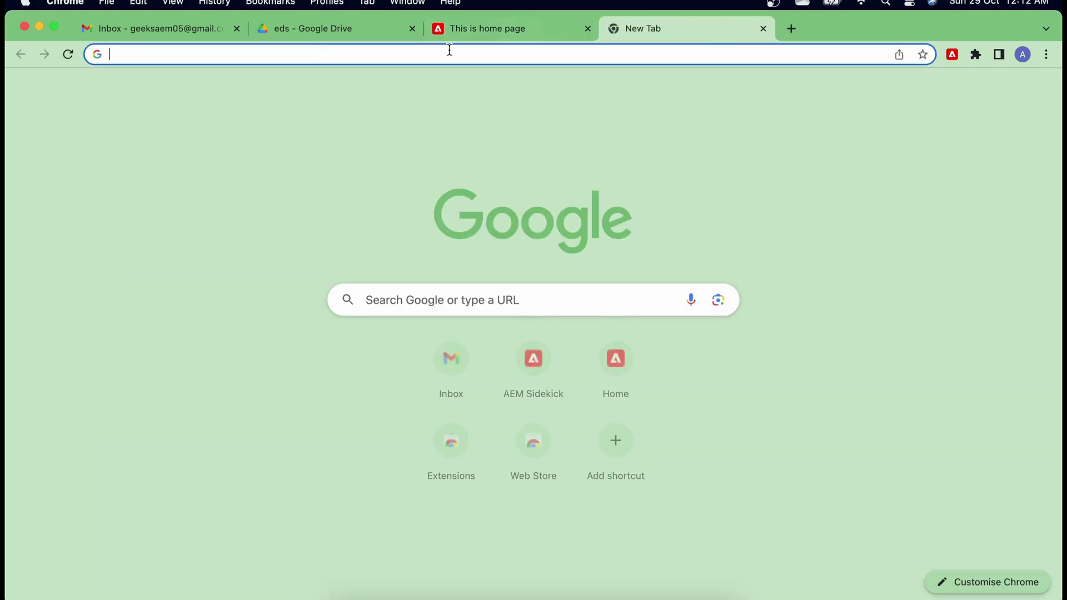
click(448, 51)
key(super+v)
double_click(297, 54)
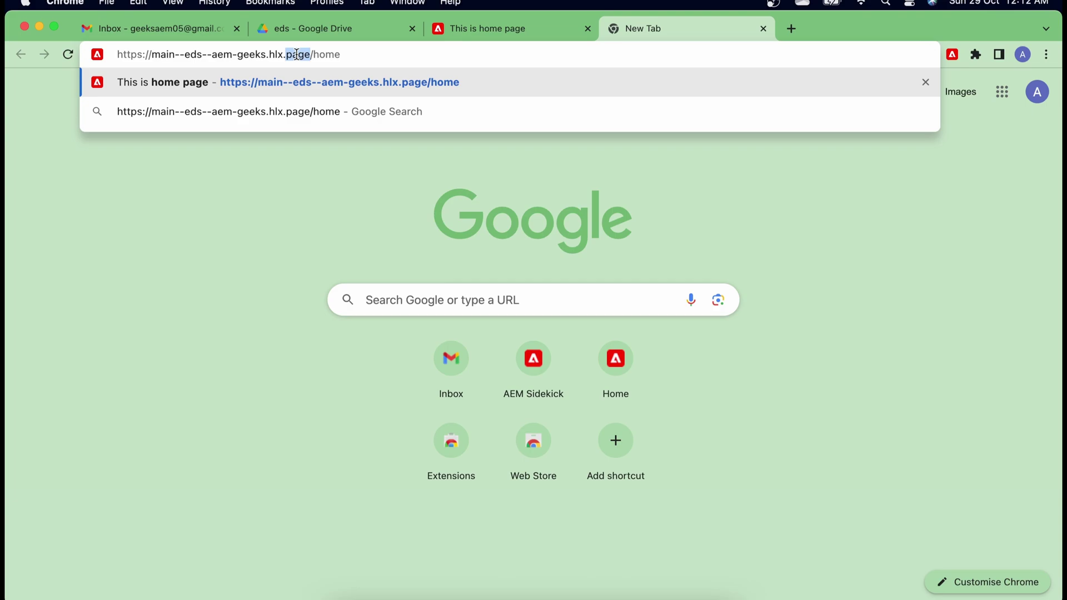
text(live)
key(Return)
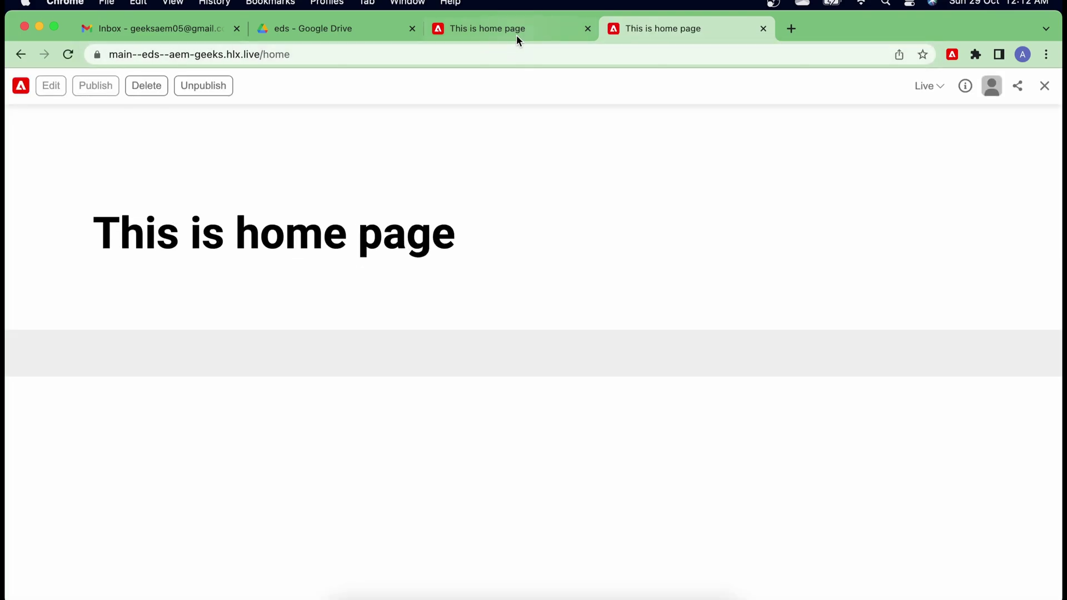
Unpublish the home page from its preview page with Sidekick and accept the confirmation
click(516, 32)
click(318, 54)
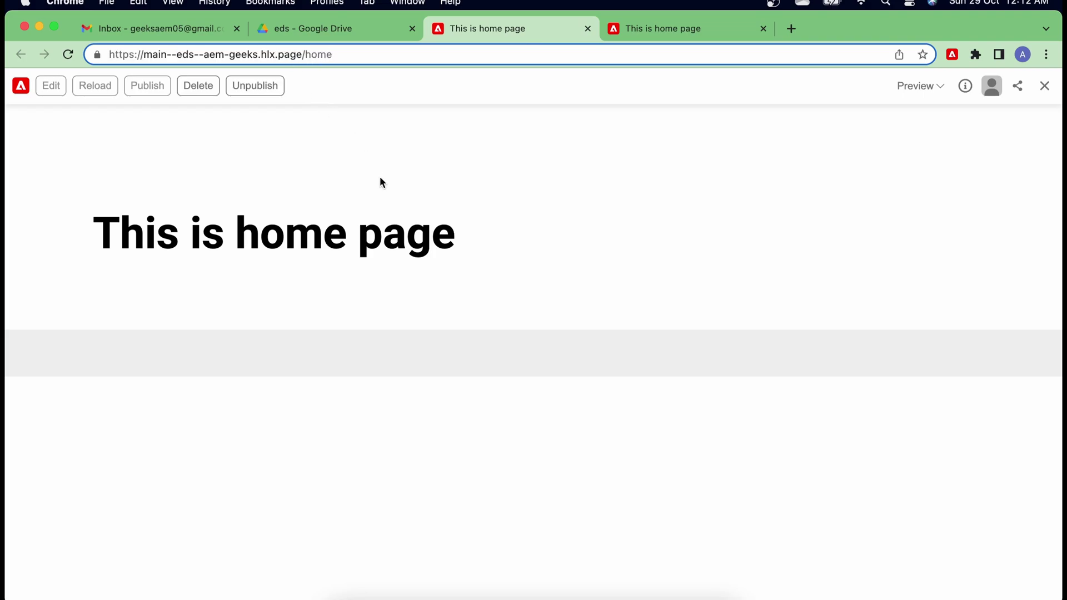
click(256, 88)
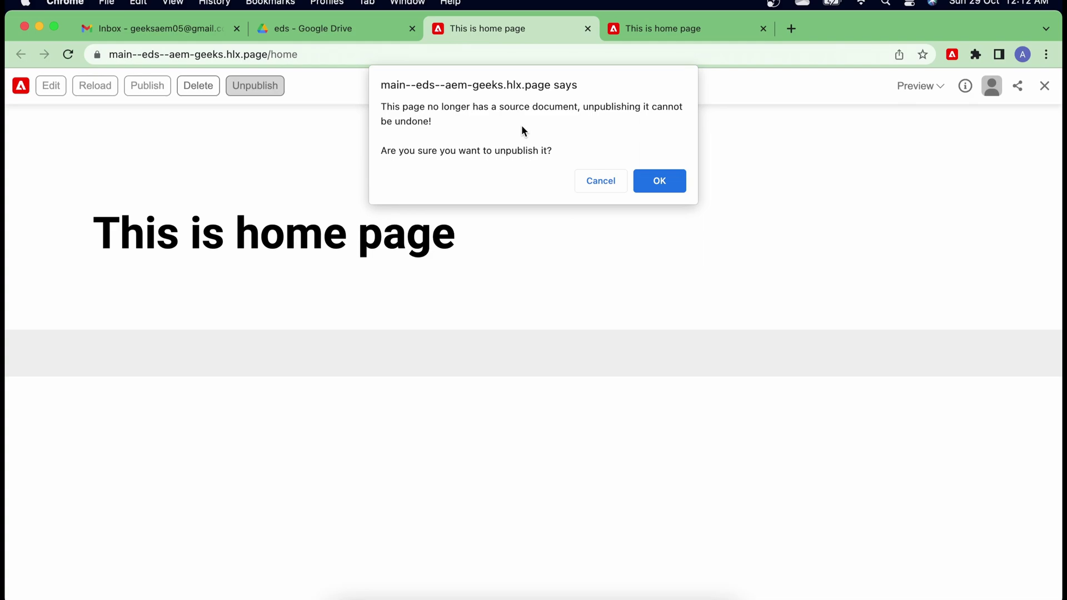
click(652, 183)
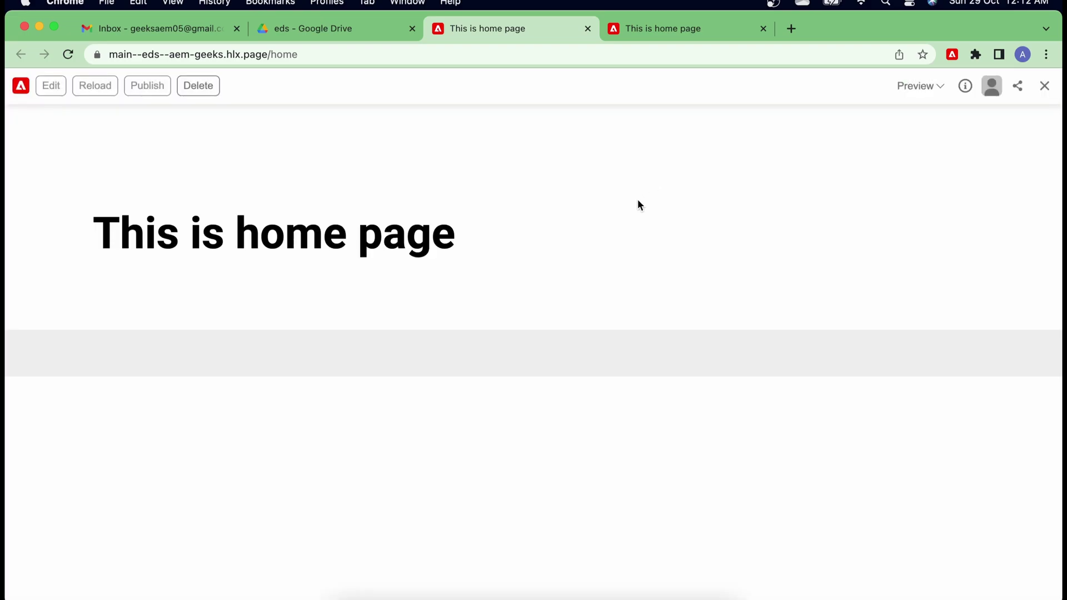
Reload the home page's preview and live versions to check the effect of unpublishing
click(68, 54)
click(687, 33)
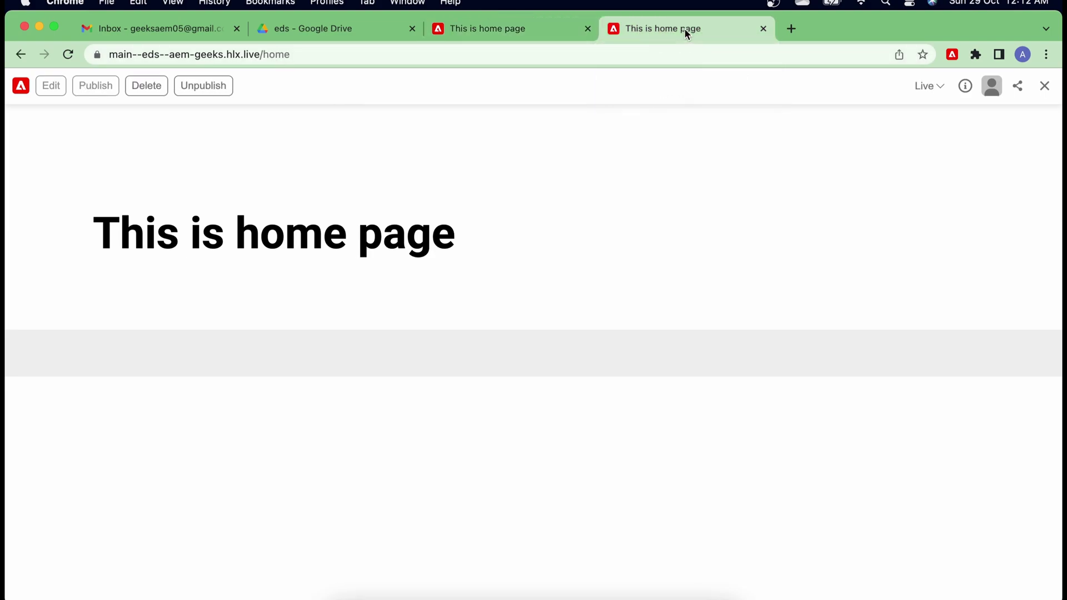
click(68, 54)
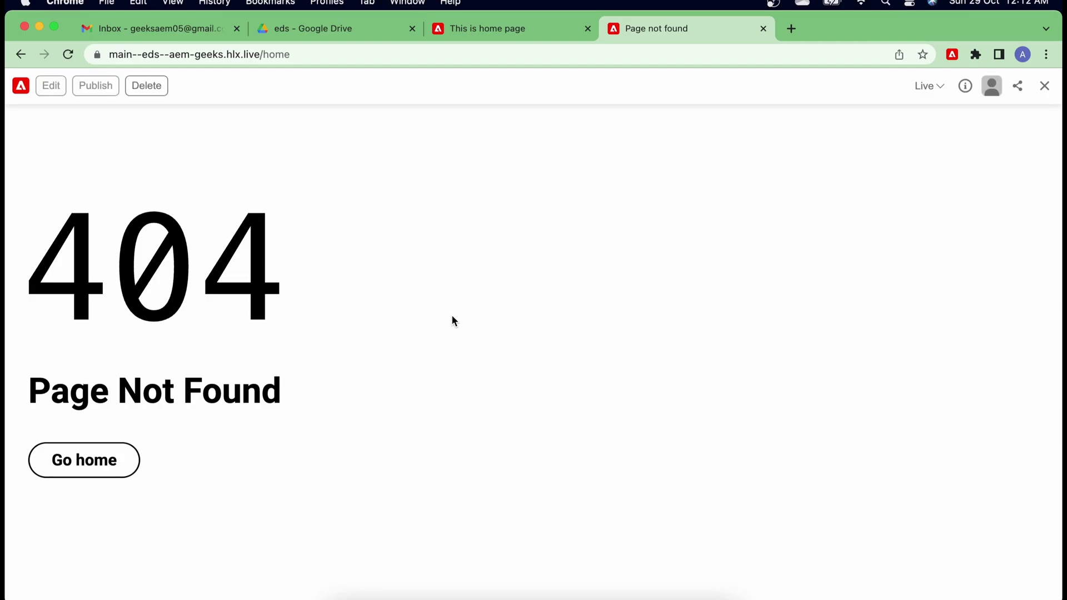
Delete the home page from its preview page with Sidekick and accept the confirmation
click(479, 27)
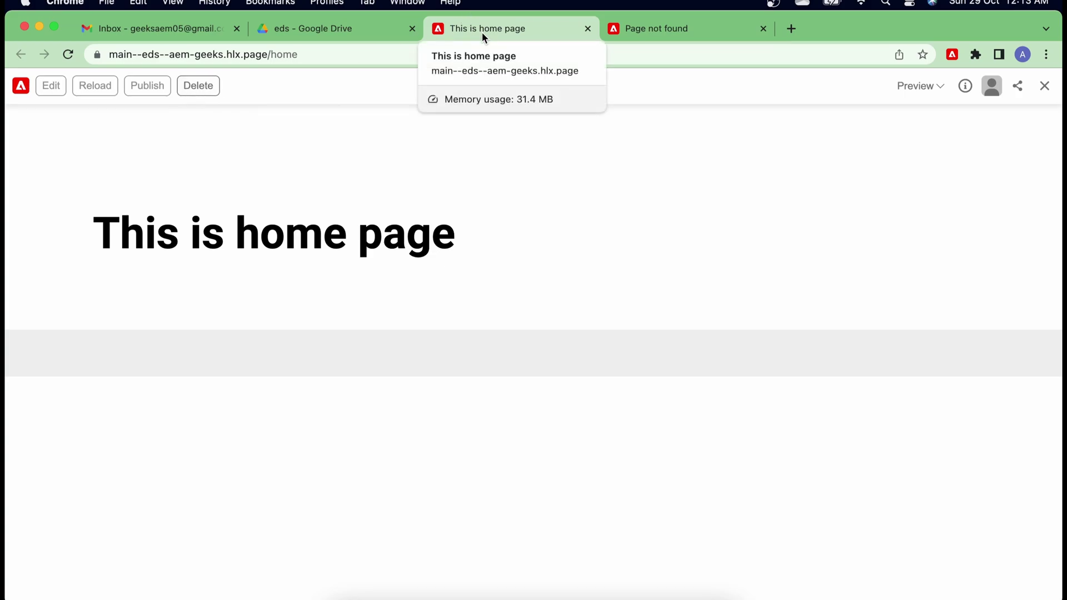
click(197, 90)
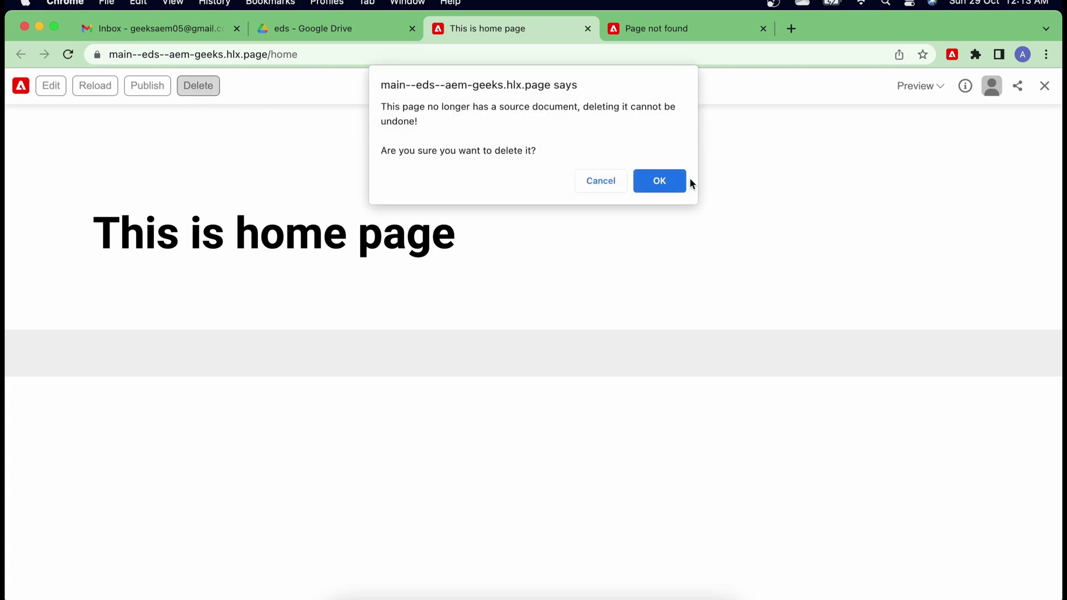
click(672, 185)
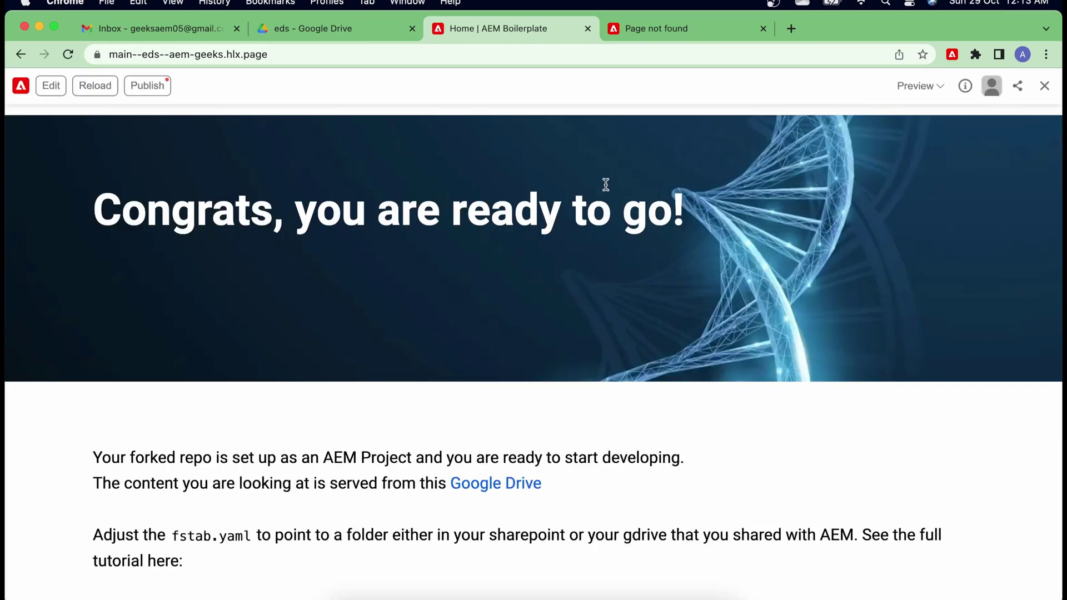
Check the deleted page's preview at main--eds--aem-geeks.hlx.page/home, and load it again with the query string ?lksdfl to bypass the cache
click(66, 56)
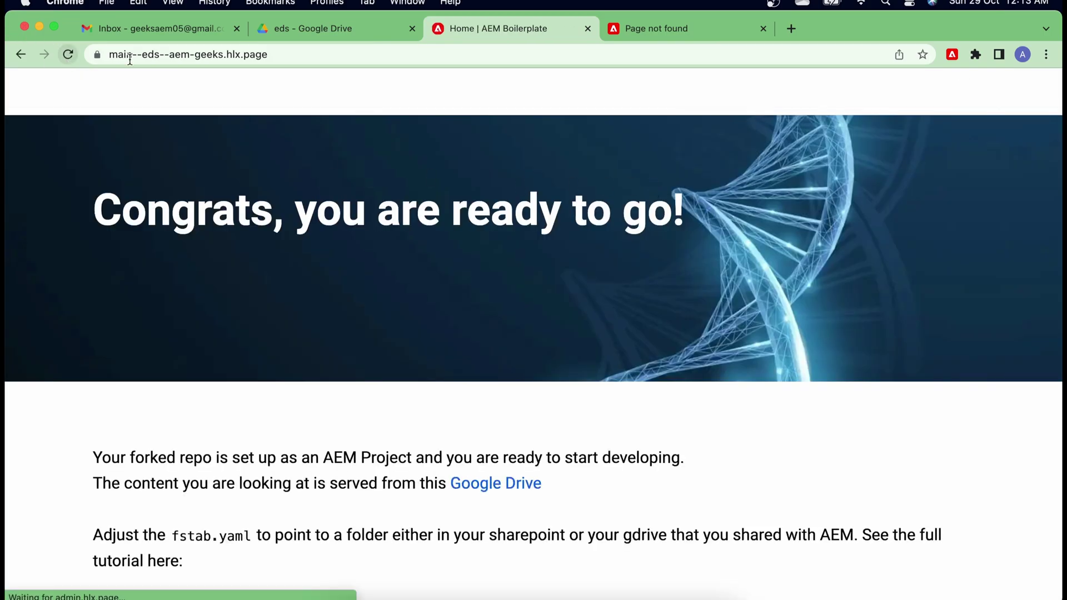
double_click(287, 54)
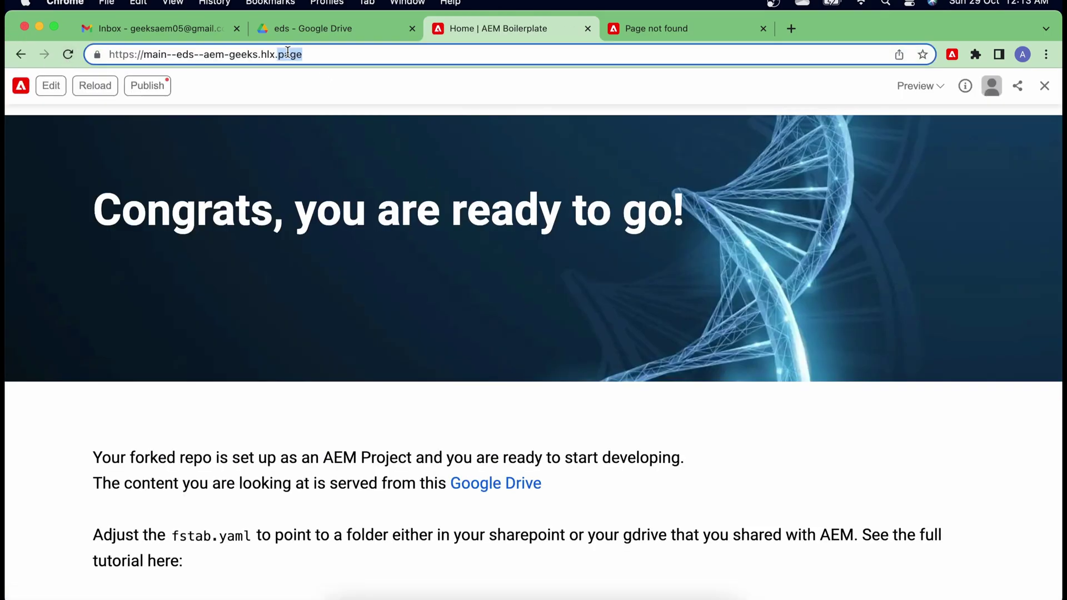
click(321, 55)
text(/home)
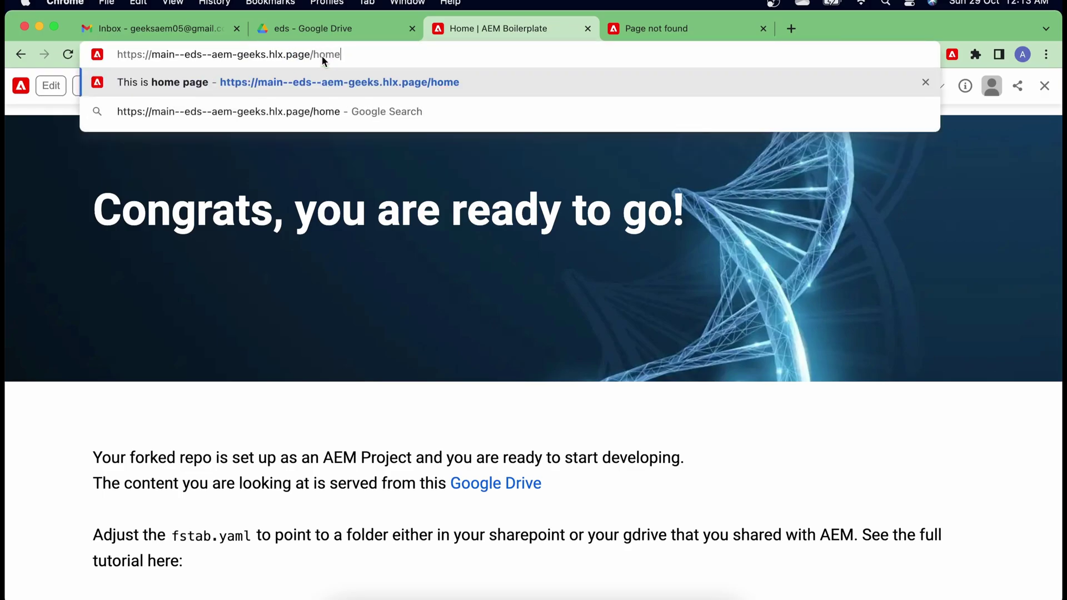
key(Return)
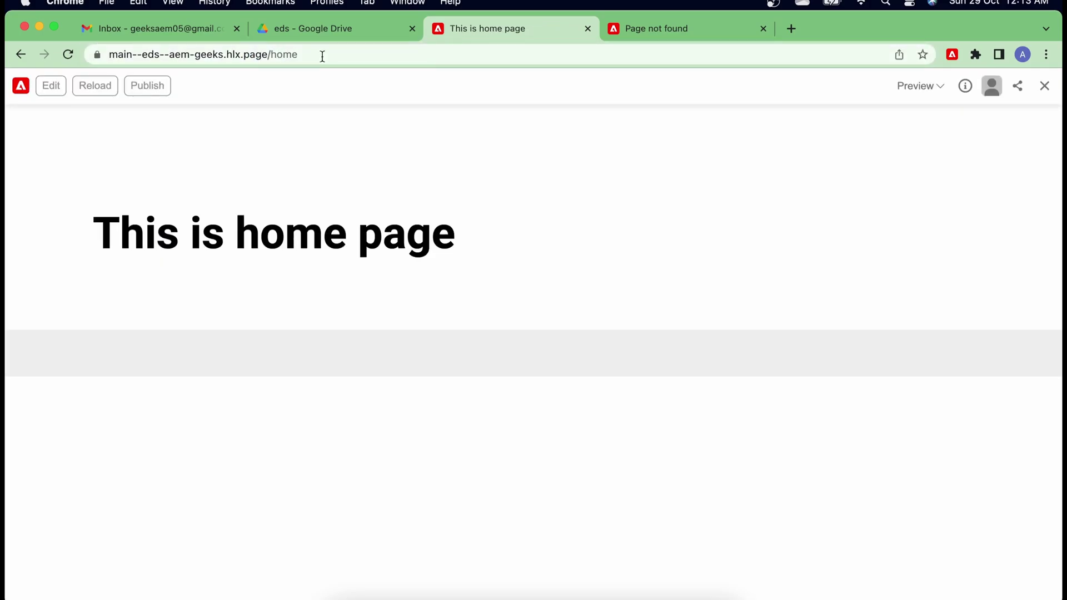
click(323, 54)
text(?lksdfl)
key(Return)
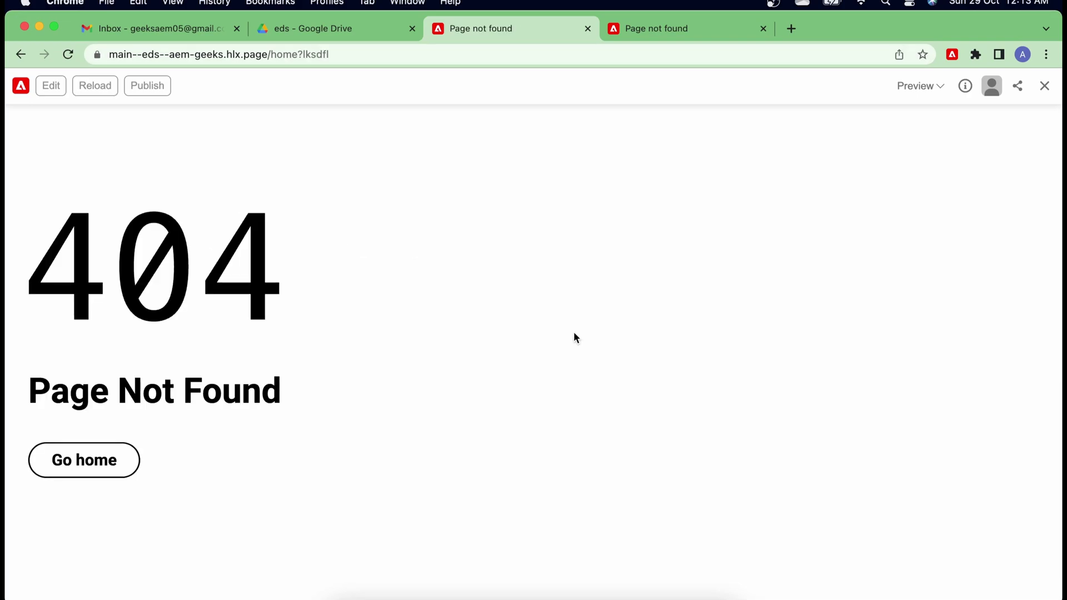